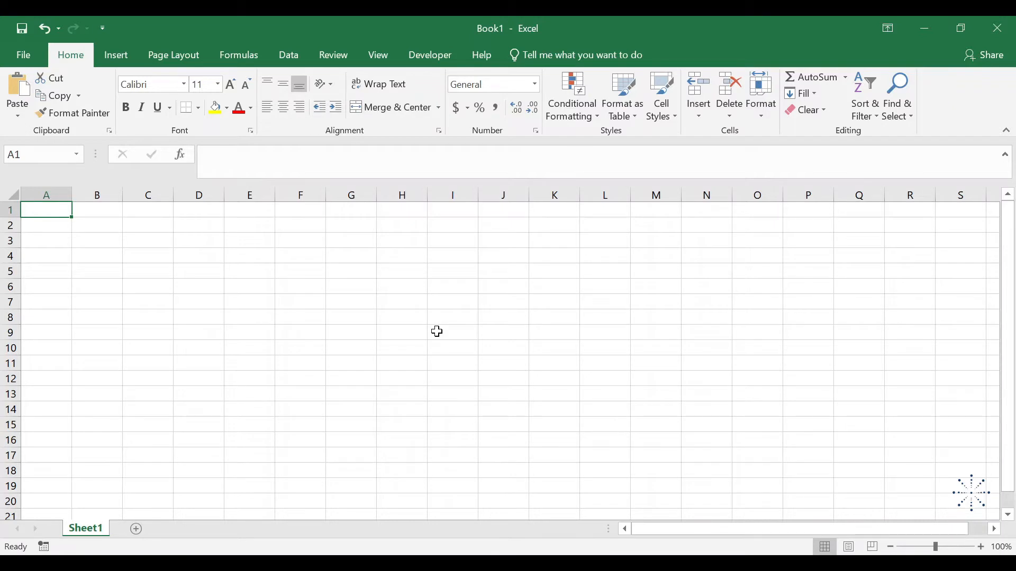
Enter the headers "Sl. No." in cell A1 and "Product Code" in cell B1
type("Sl")
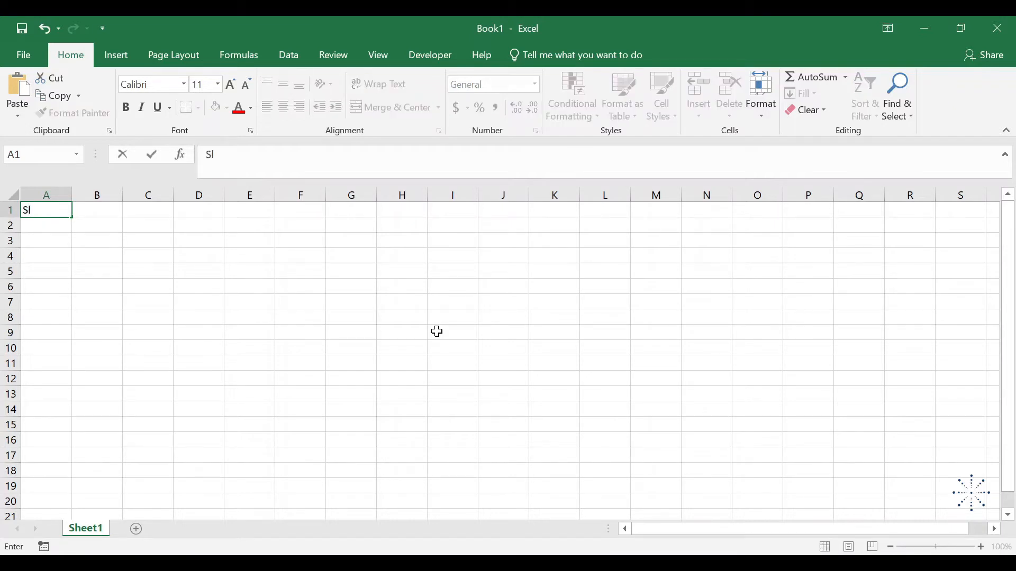
type(". No.")
key("Tab")
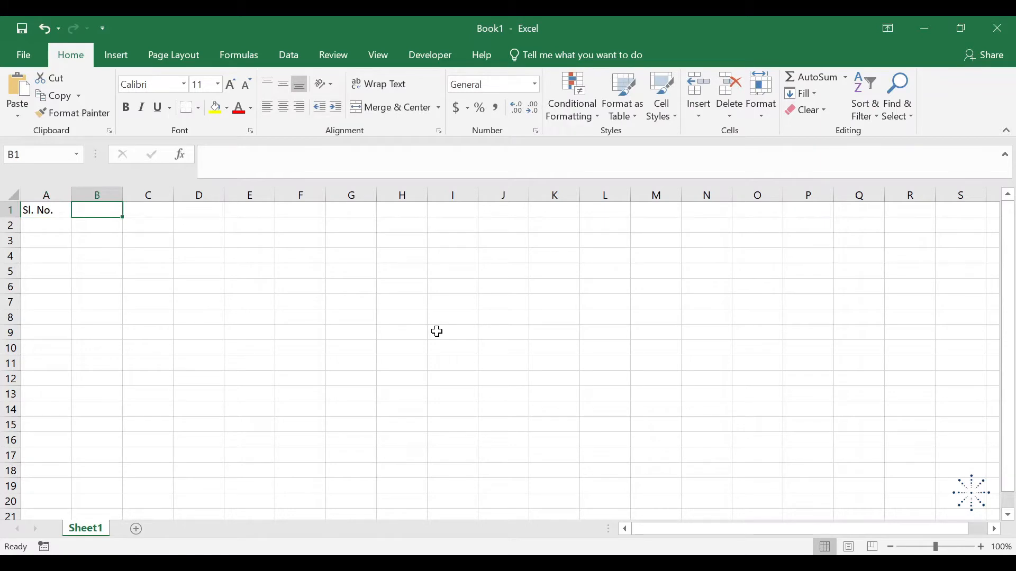
type("Product")
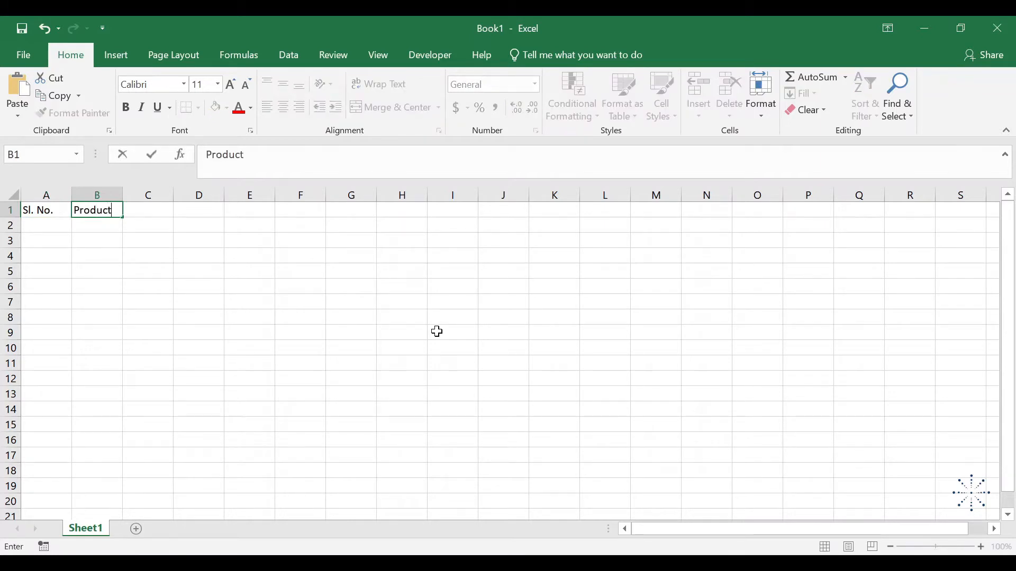
type(" Code")
key("Tab")
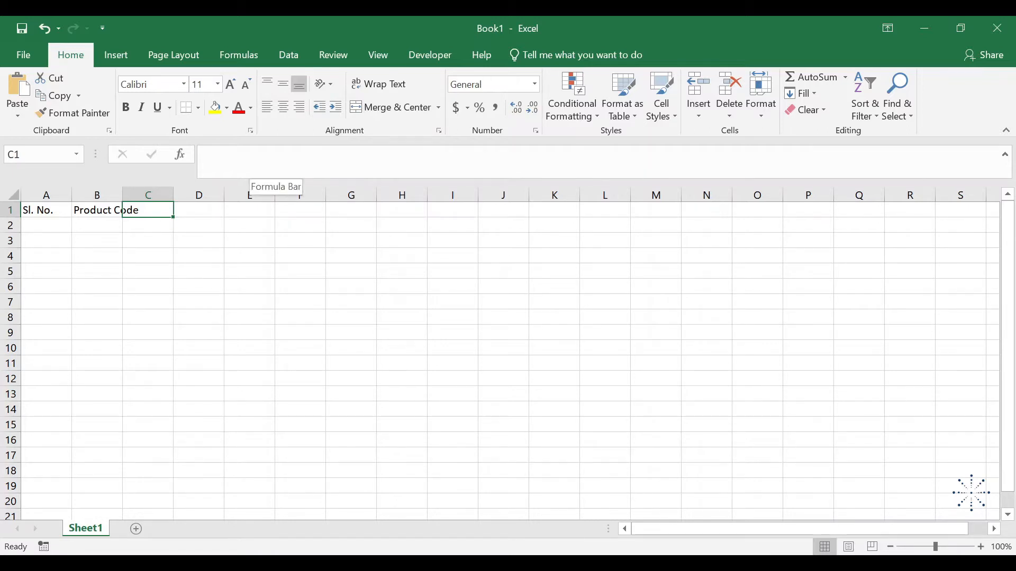
Enter the header "Product Description" in cell C1
key("Left")
key("Right")
type("Produc")
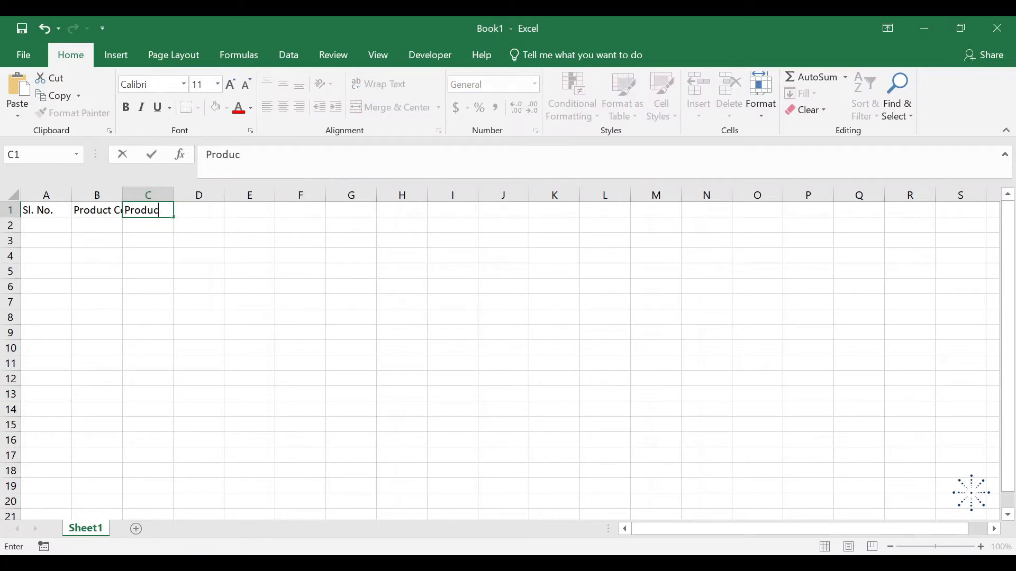
type("t Description")
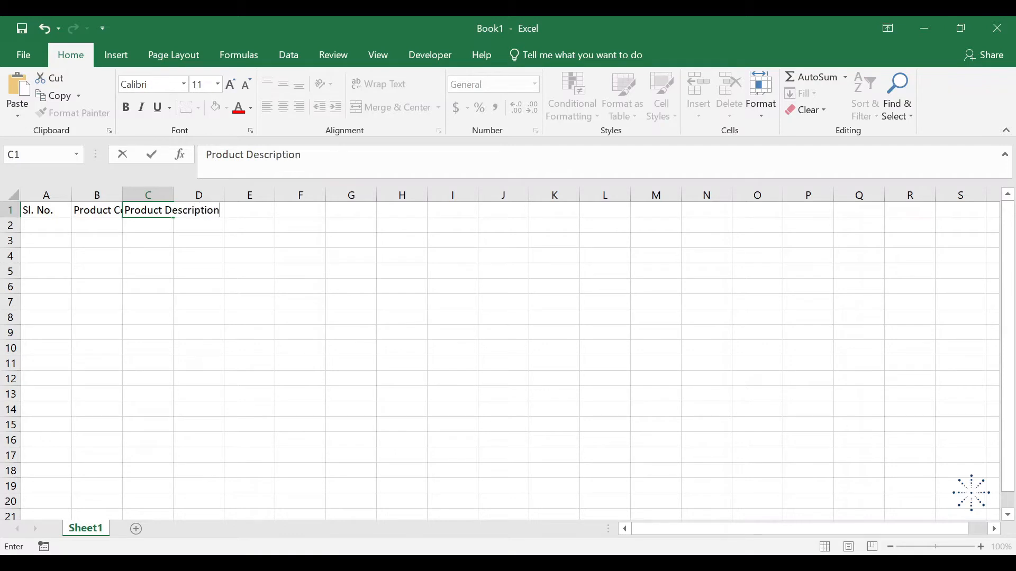
key("Return")
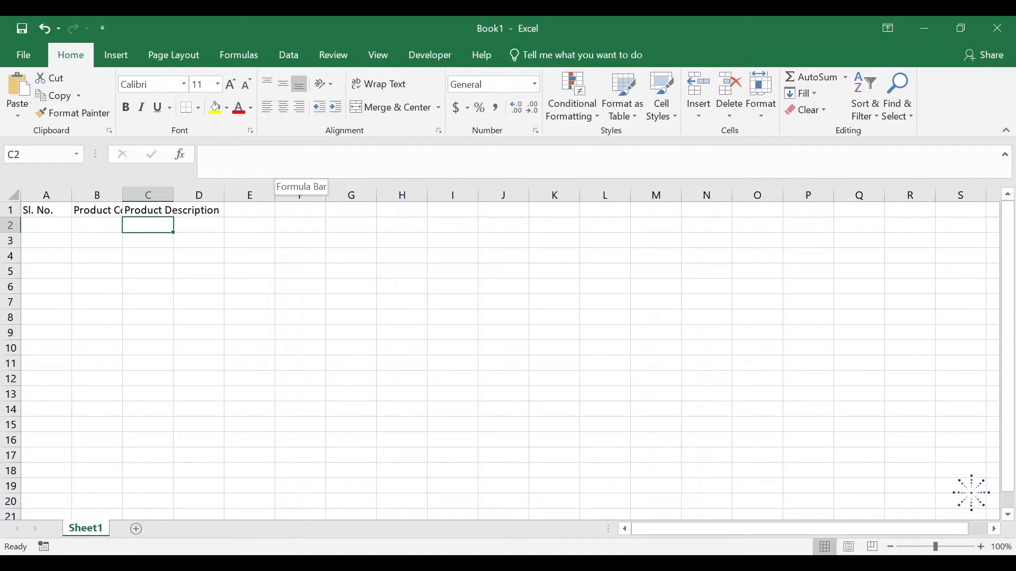
Try auto-fitting columns B and C one at a time to their headers, and undo both width changes
key("ctrl+z")
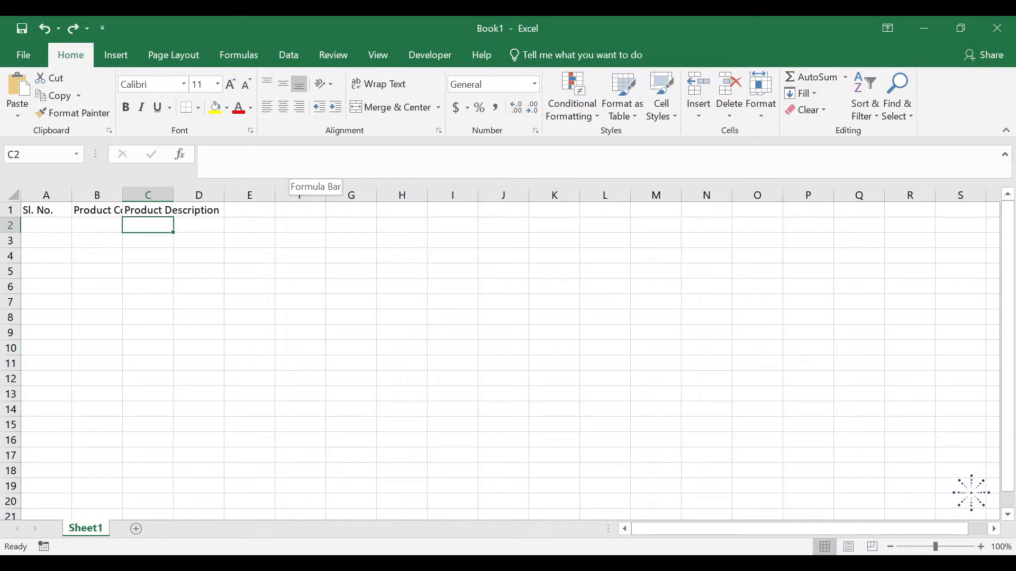
double_click(121, 195)
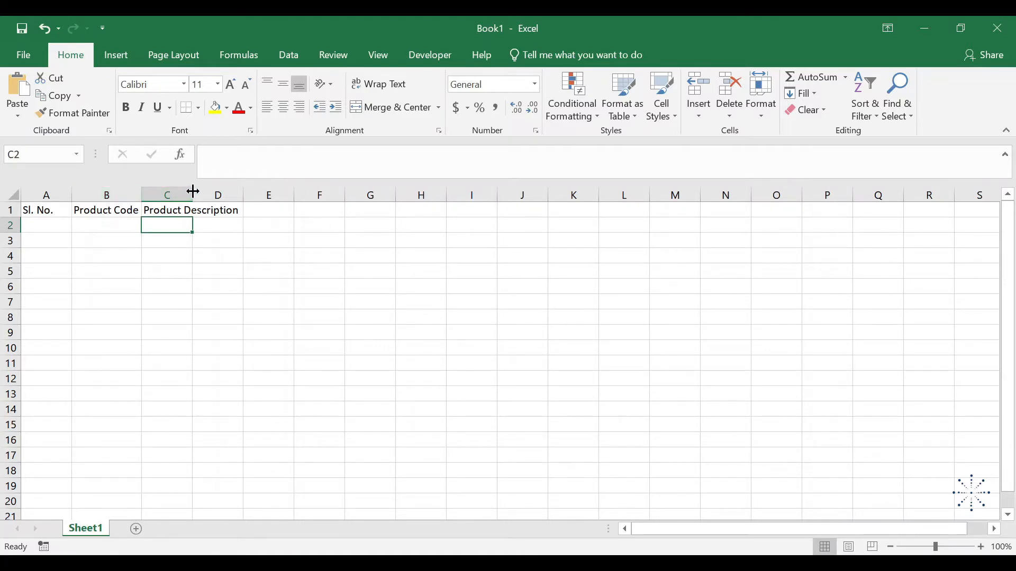
double_click(193, 192)
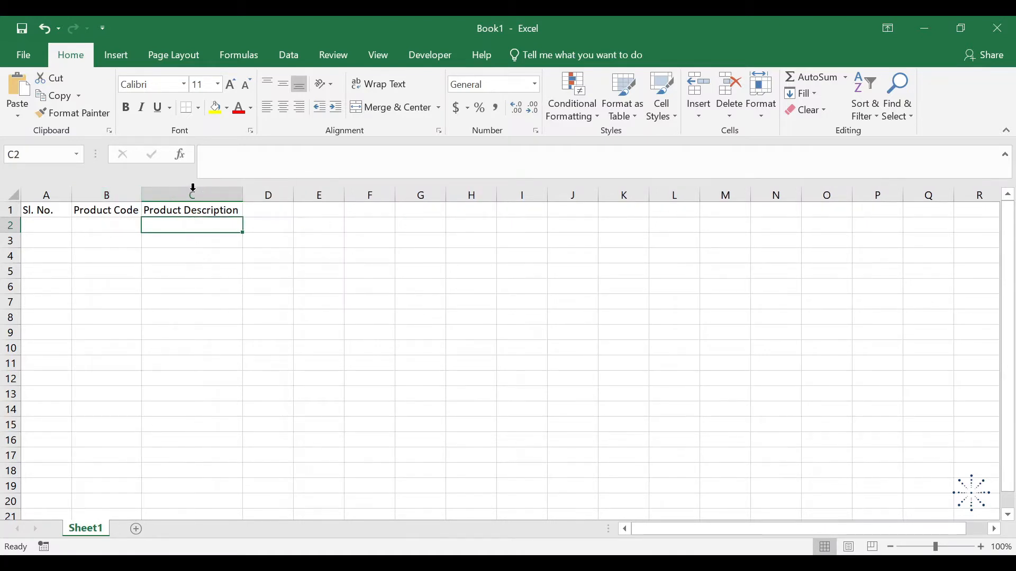
left_click(193, 188)
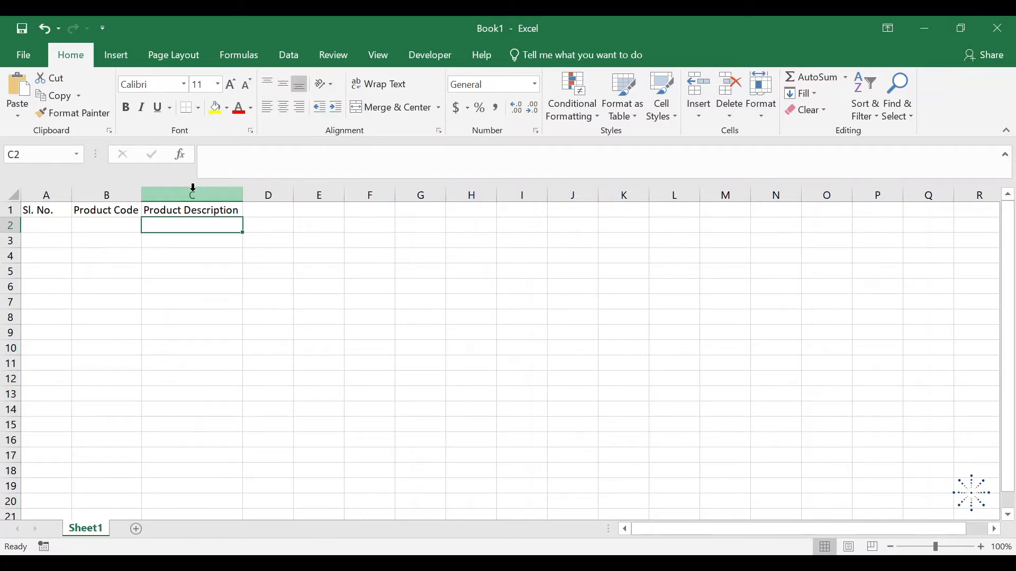
key("ctrl+z")
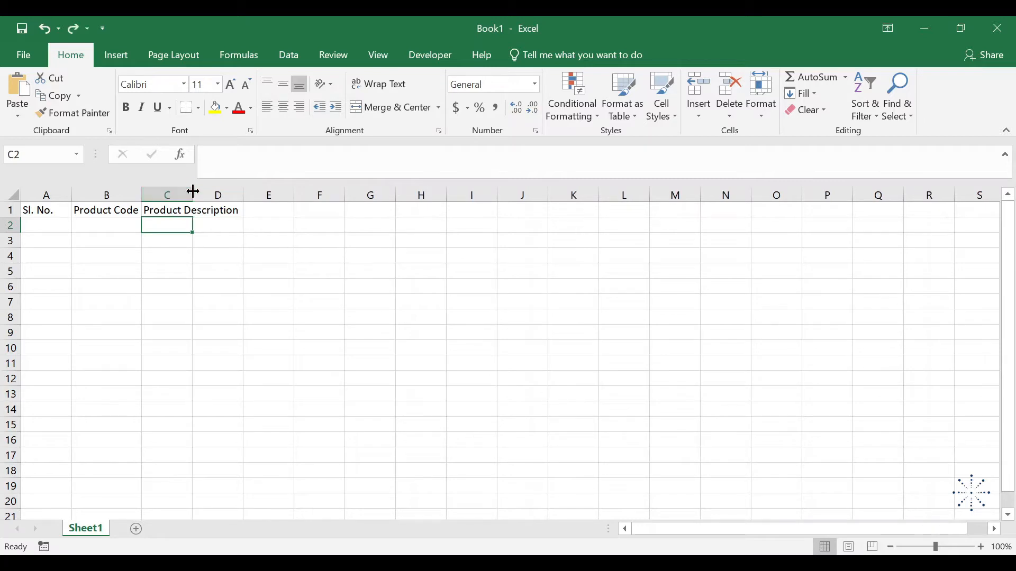
key("ctrl+z")
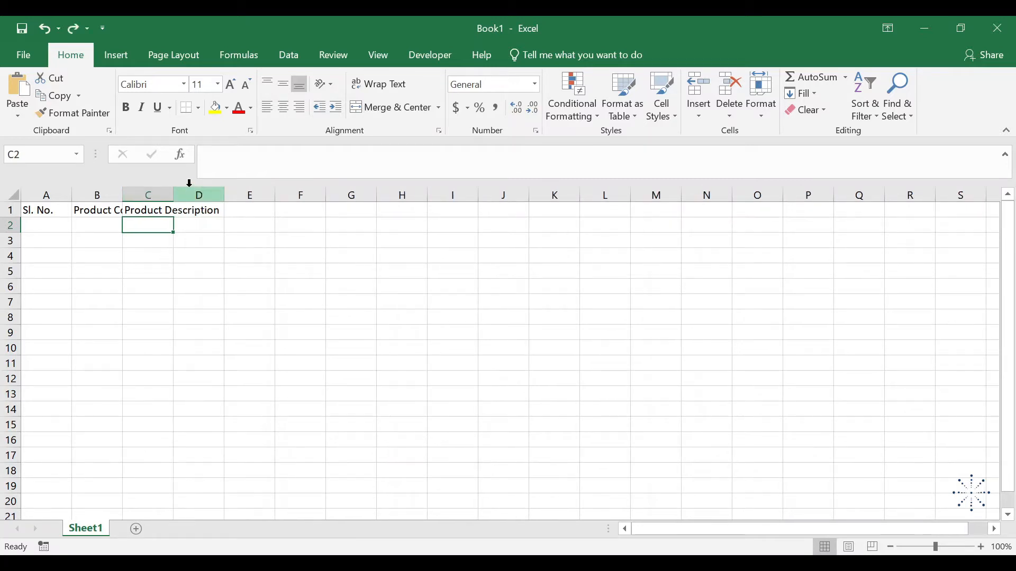
Try auto-fitting columns B and C together as one selection, and undo the width change
left_click(103, 191)
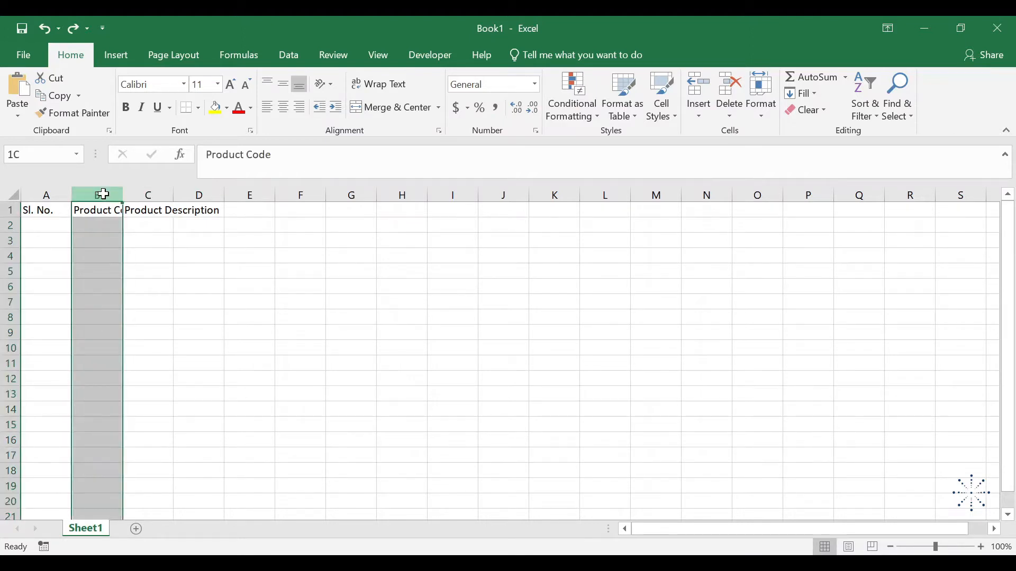
left_click_drag(104, 195, 151, 189)
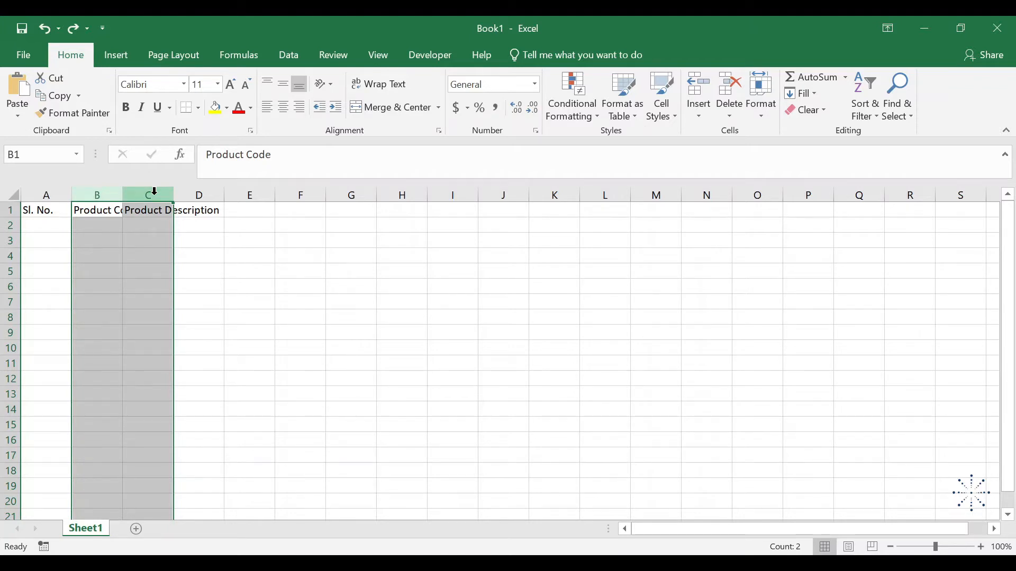
double_click(123, 194)
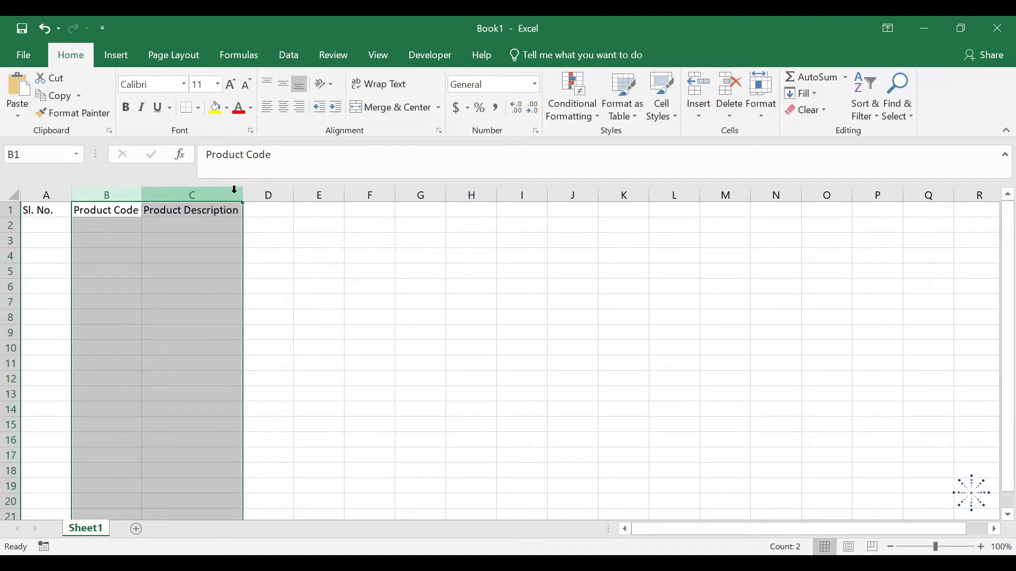
key("ctrl+z")
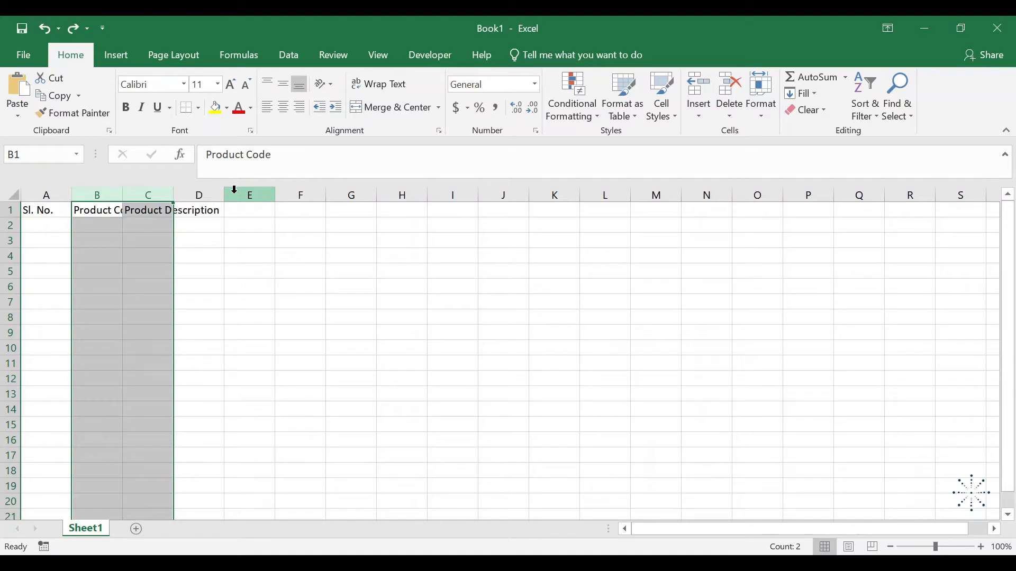
Auto-fit the column widths to the contents of the header cells B1:C1
left_click(102, 212)
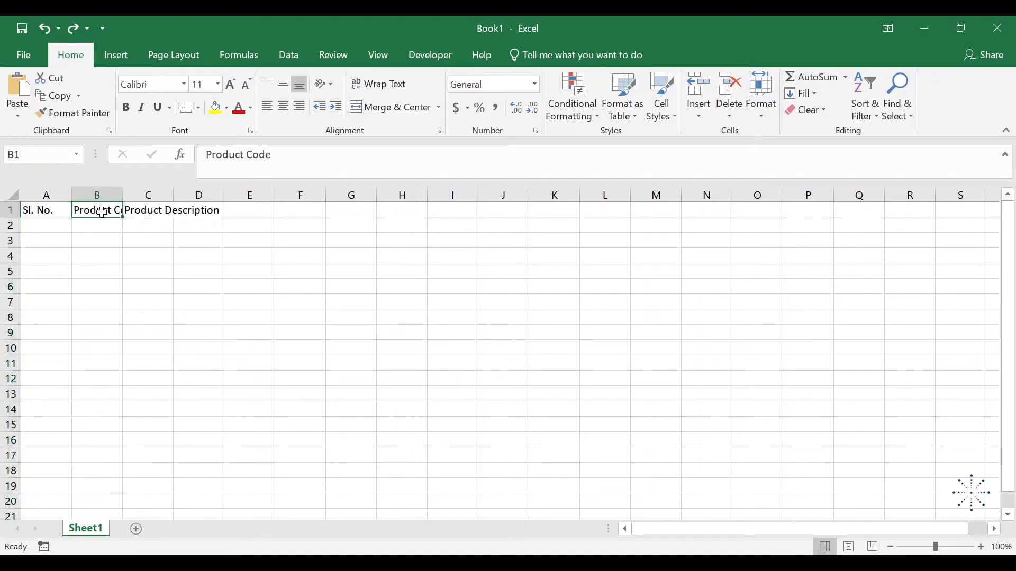
key("shift+Right")
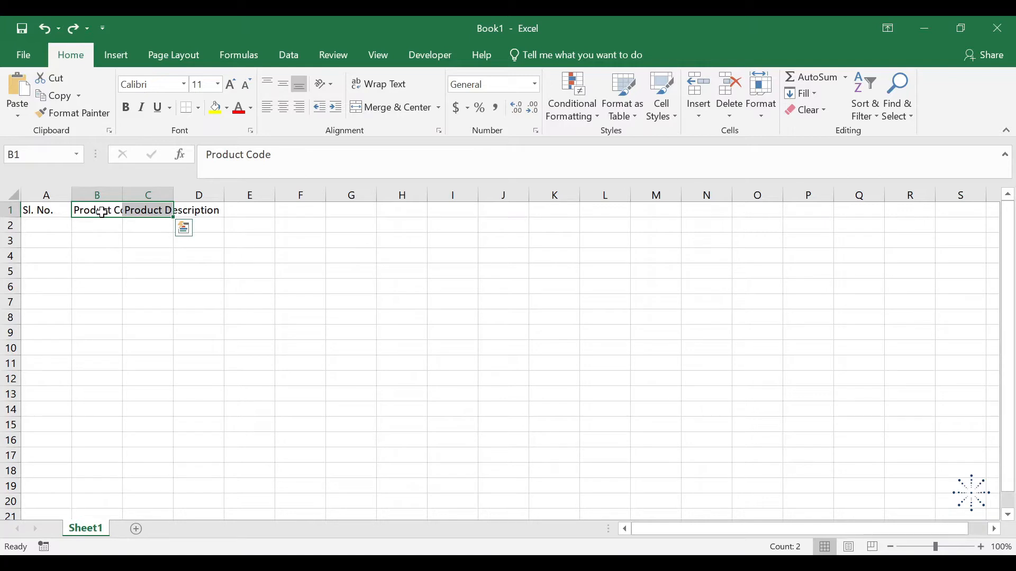
key("alt")
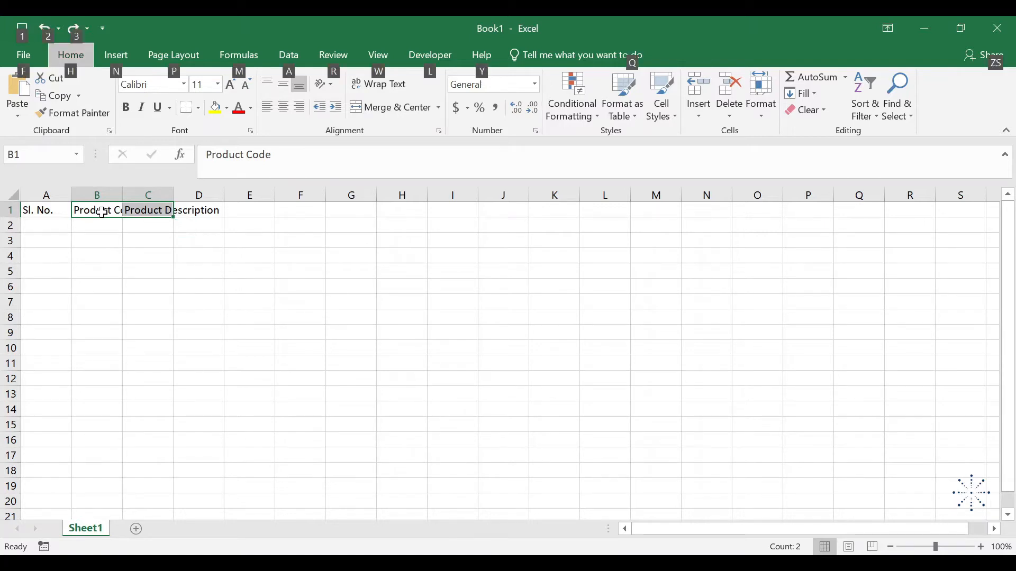
key("o")
key("c")
key("a")
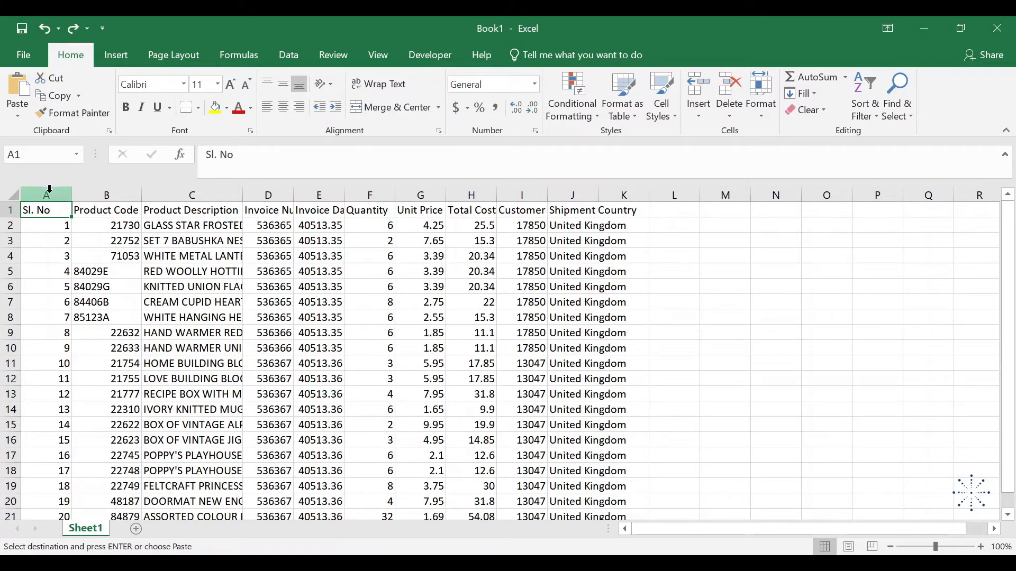
Auto-fit the widths of columns A through J to their contents and cancel the pending copy
left_click_drag(47, 195, 562, 179)
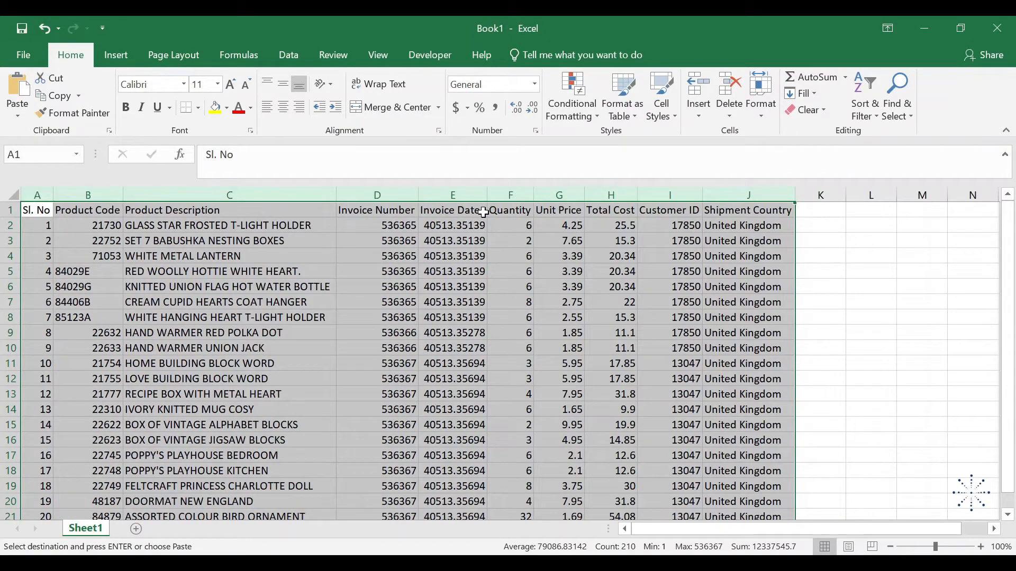
key("Escape")
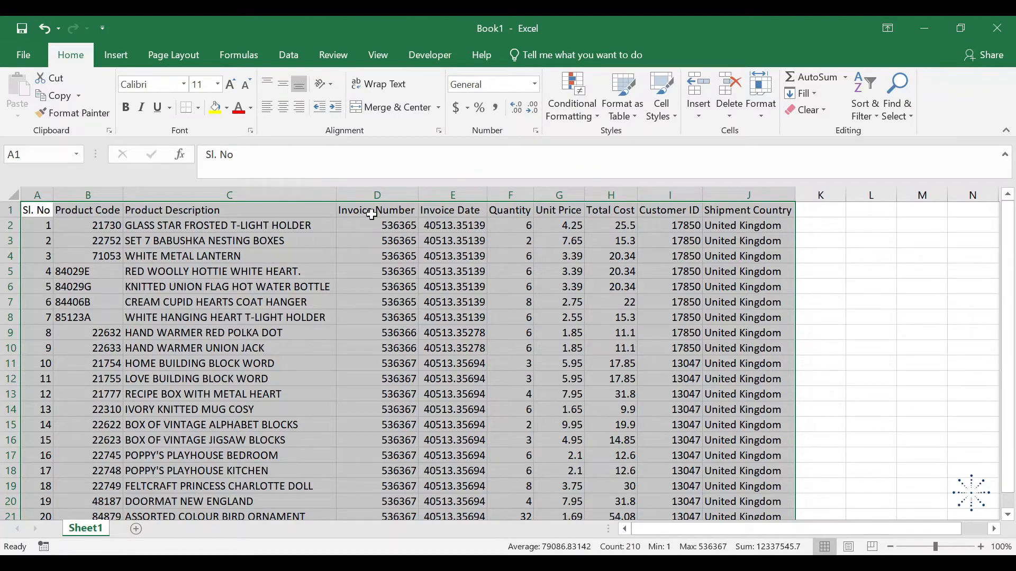
Format the header cells A1:J1 as bold, italic and underlined
left_click(47, 213)
key("shift+Right")
key("shift+Right")
key("shift+Right")
key("shift+Right")
key("shift+Right")
key("shift+Right")
key("shift+Right")
key("shift+Right")
key("shift+Right")
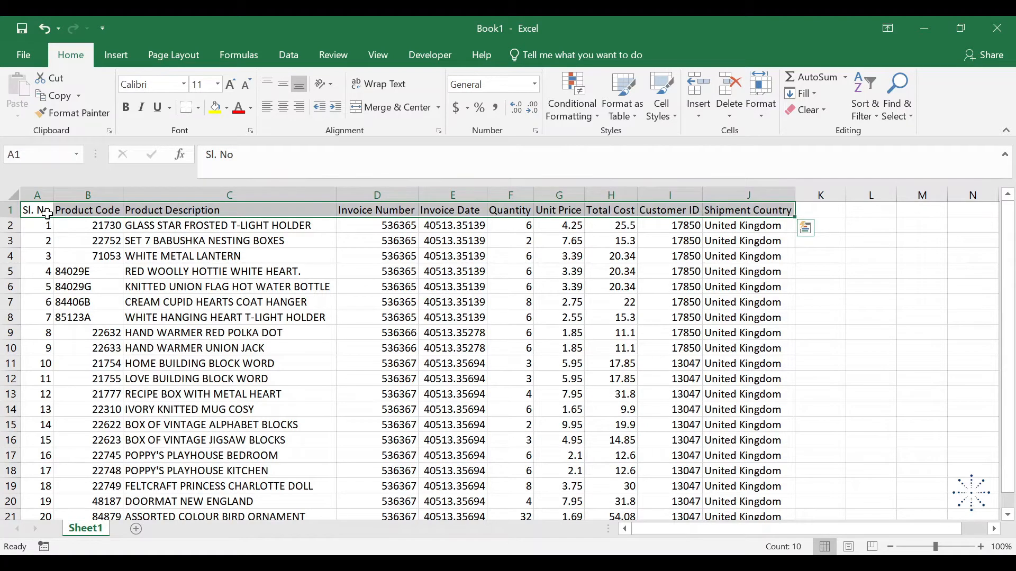
left_click(126, 110)
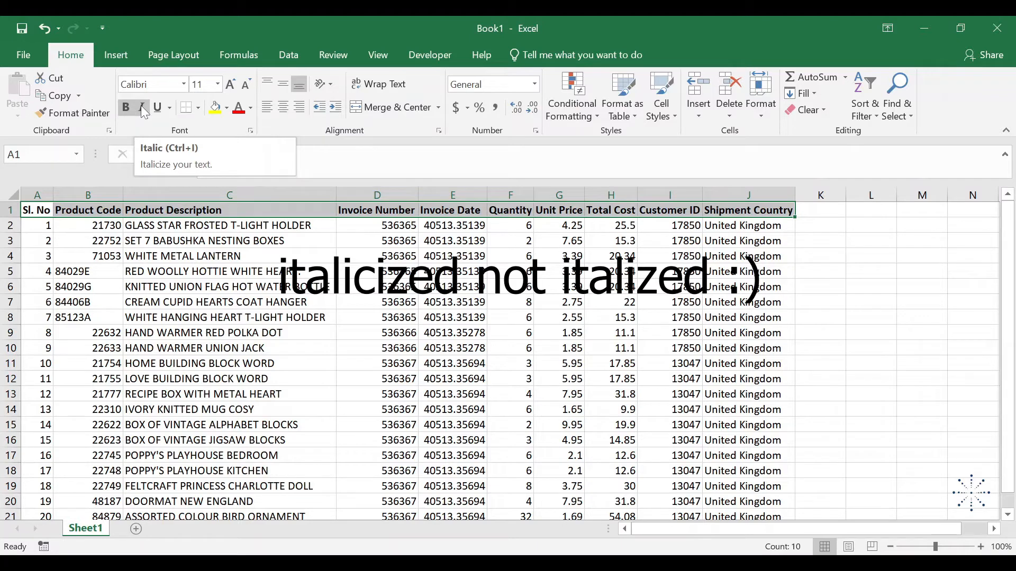
left_click(141, 106)
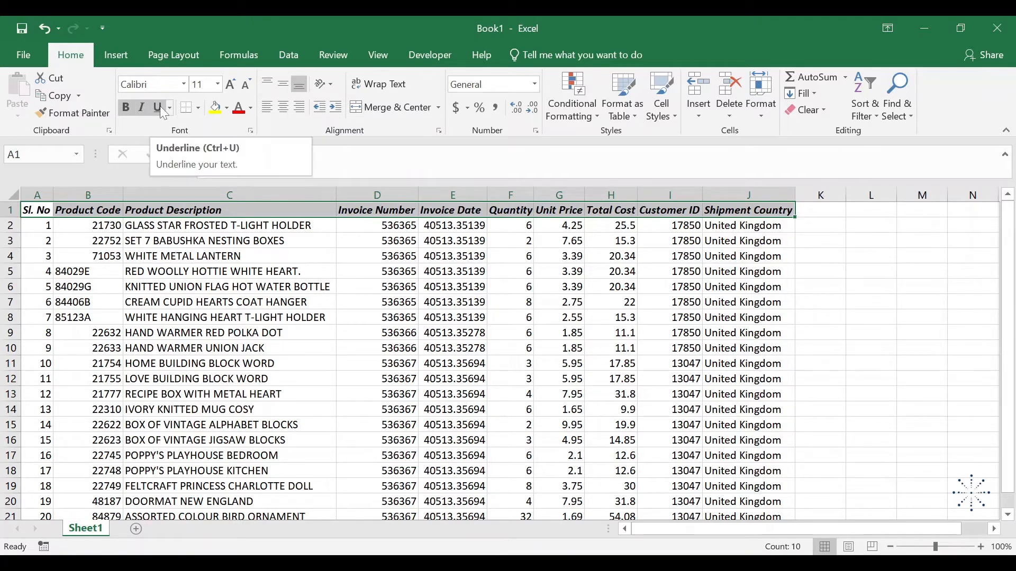
left_click(159, 106)
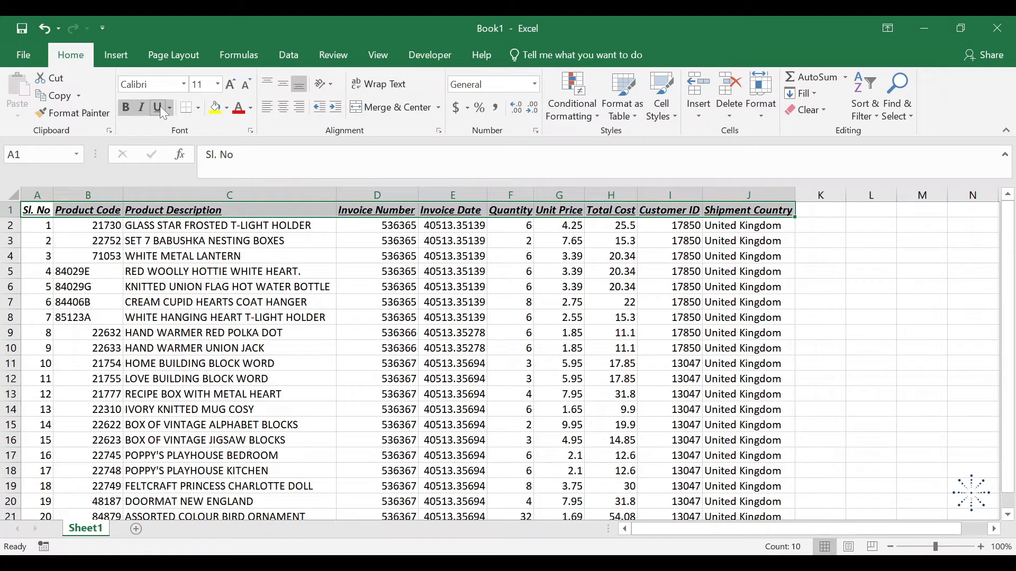
left_click(160, 106)
Give the header cells A1:J1 a black fill and a white font colour
left_click(226, 108)
left_click(227, 142)
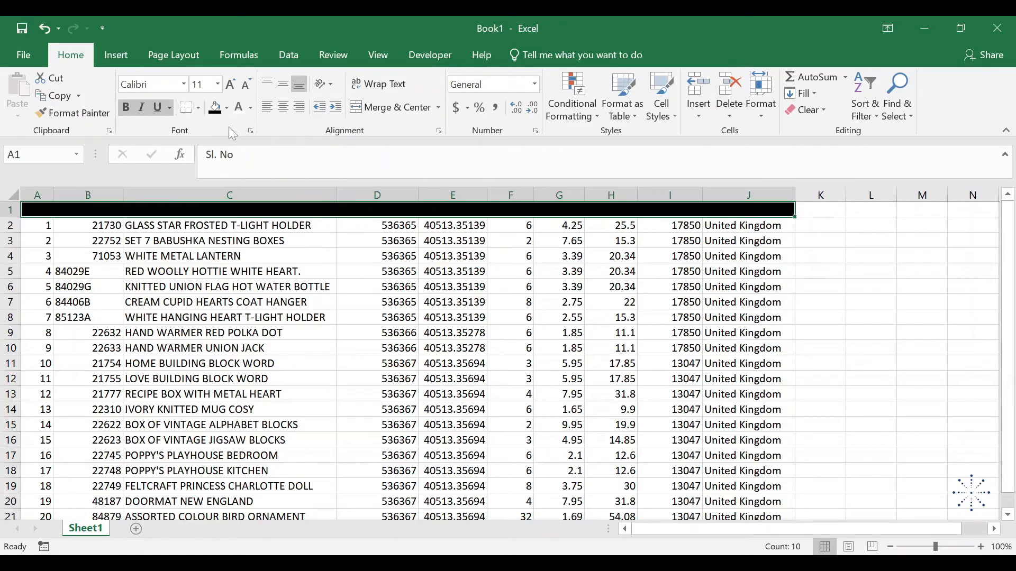
left_click(252, 108)
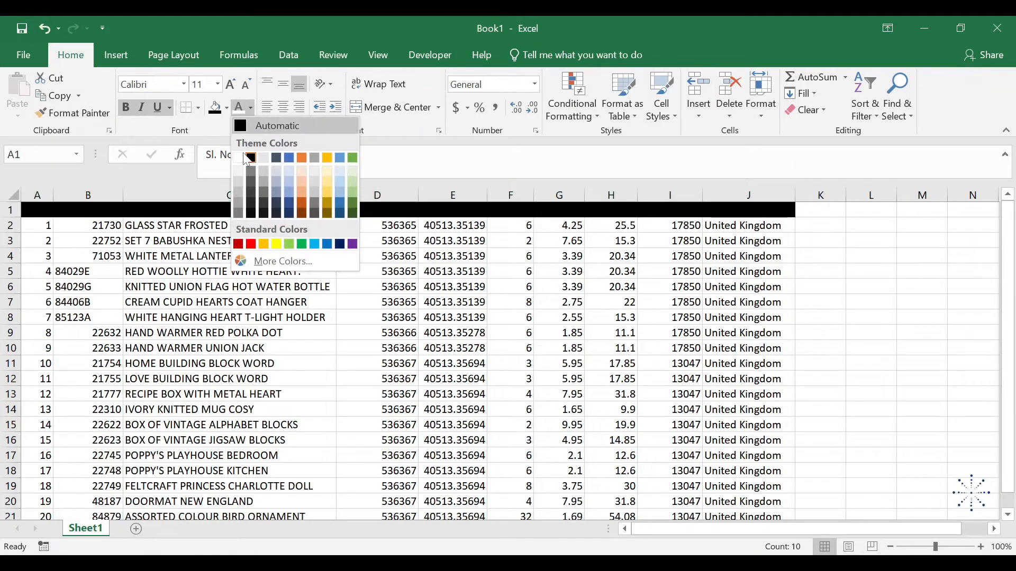
left_click(238, 157)
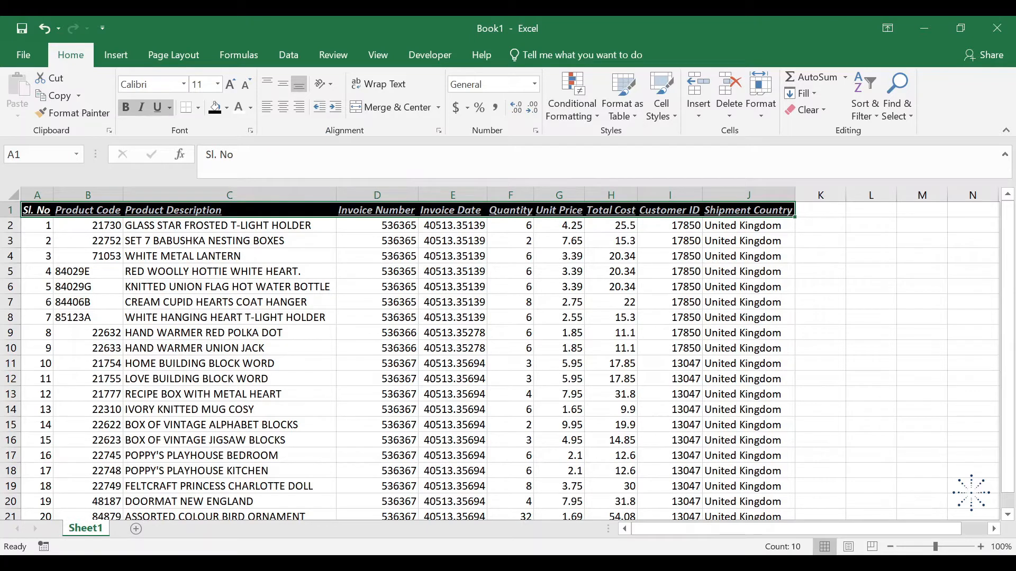
Remove the fill from the header cells A1:J1 and set their font colour to black
left_click(227, 108)
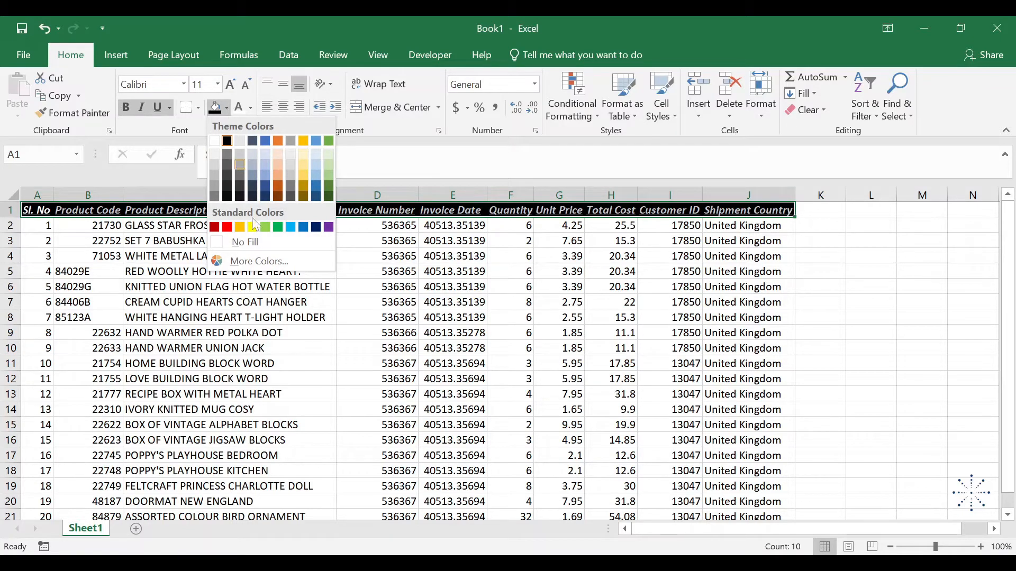
left_click(259, 244)
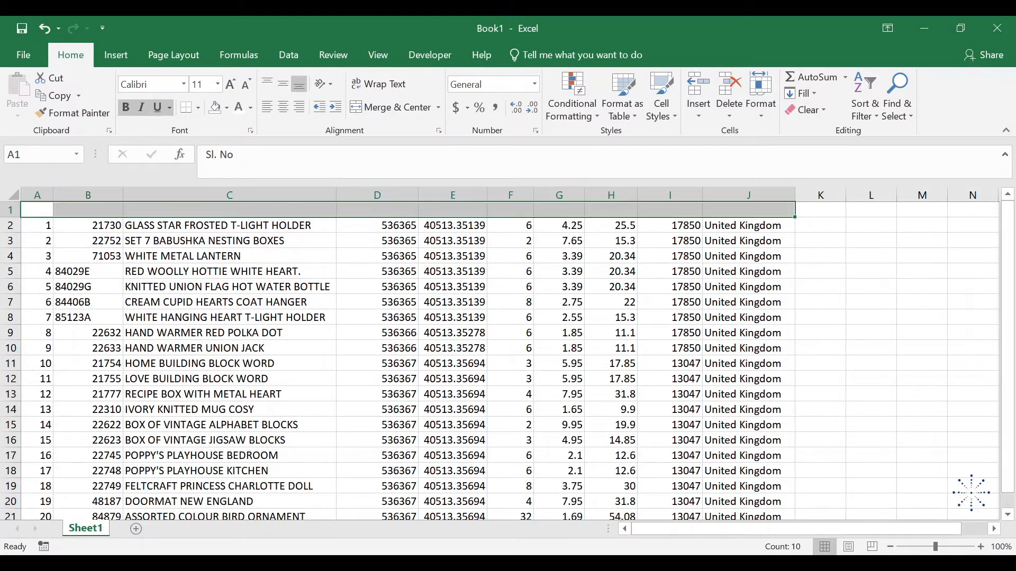
left_click(251, 109)
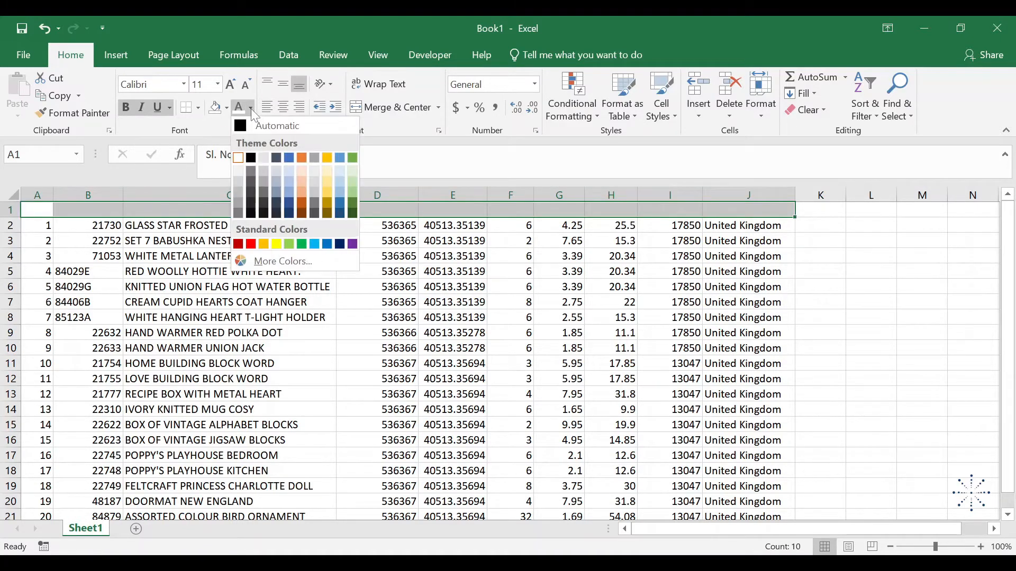
left_click(250, 158)
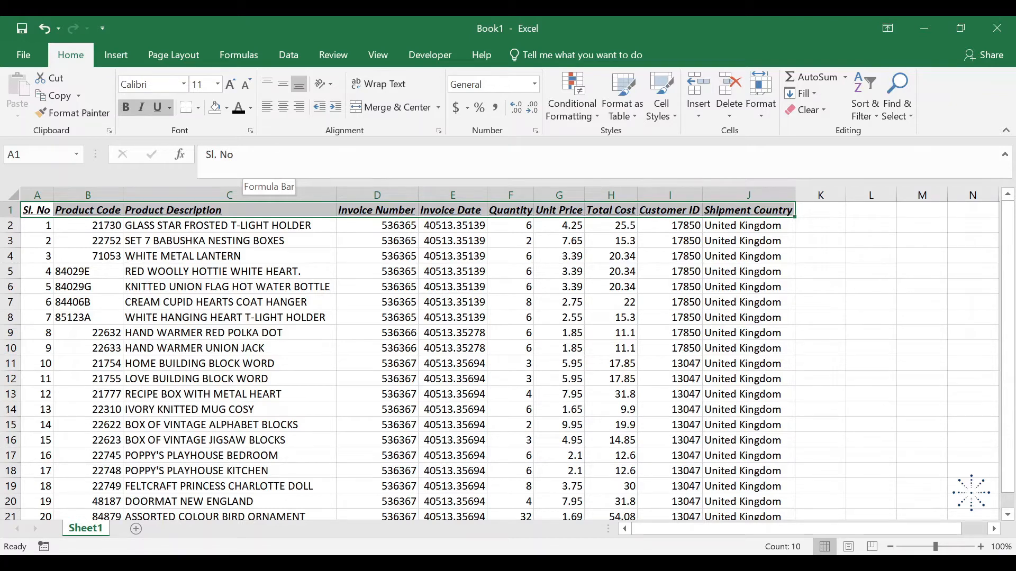
left_click(44, 210)
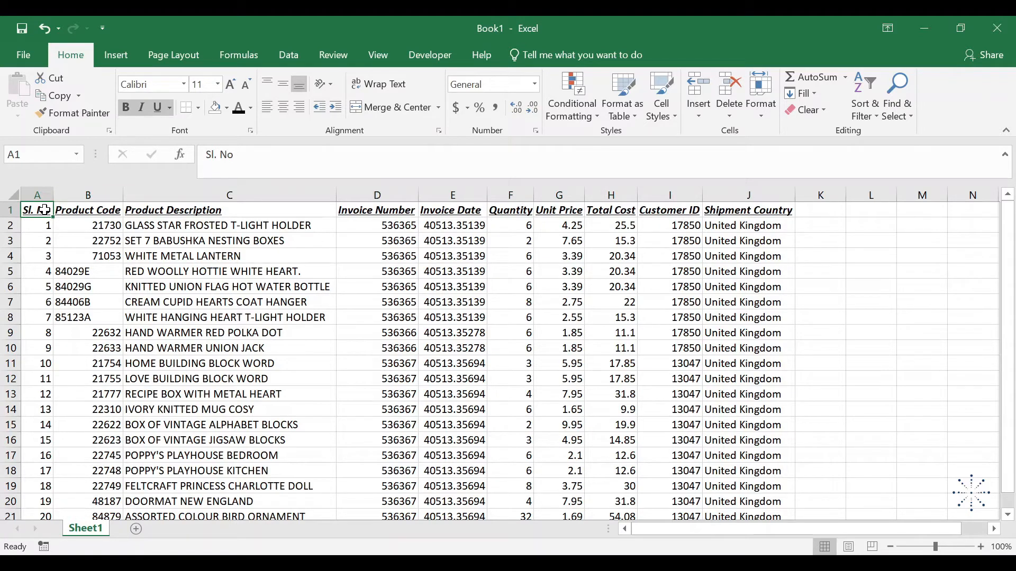
Apply all borders to every cell of the sales table A1:J21
left_click_drag(44, 210, 766, 487)
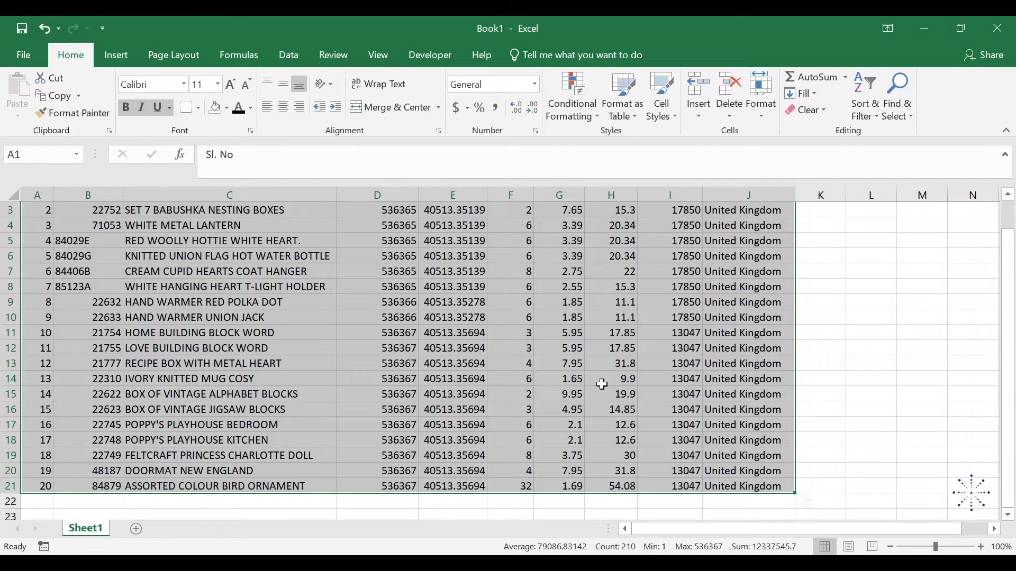
left_click(196, 111)
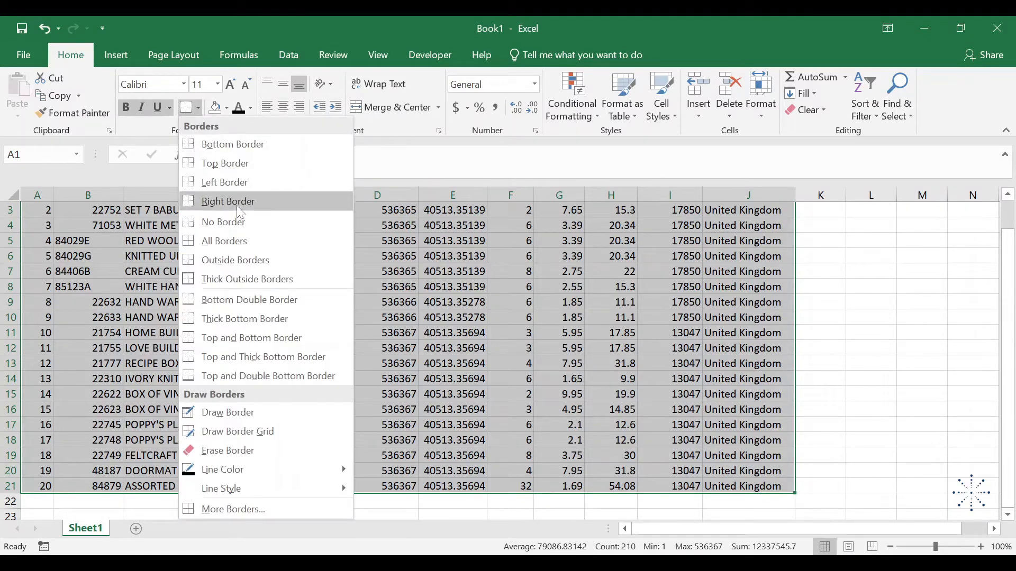
left_click(246, 241)
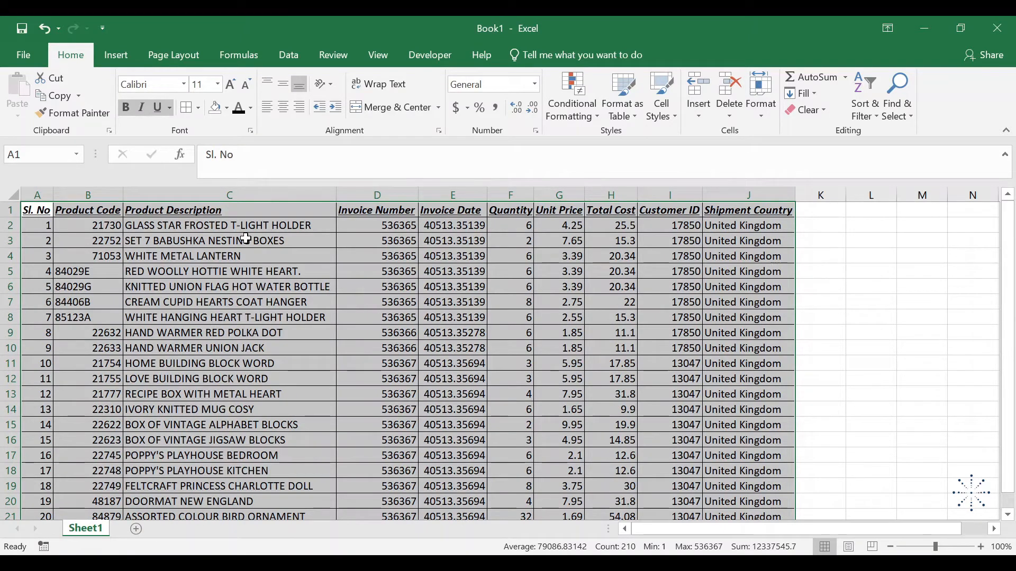
scroll(429, 357, "down", 2)
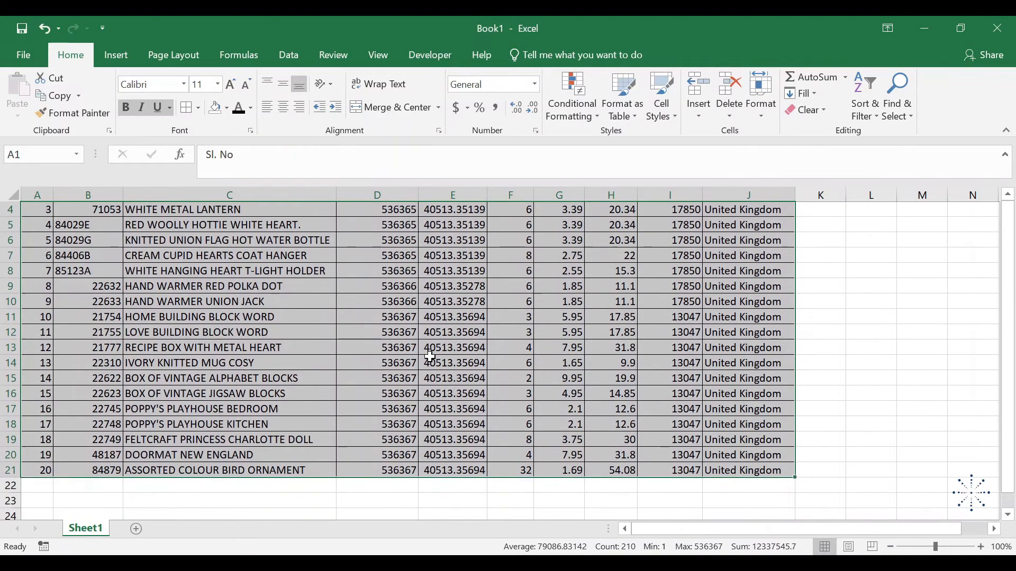
scroll(430, 356, "up", 2)
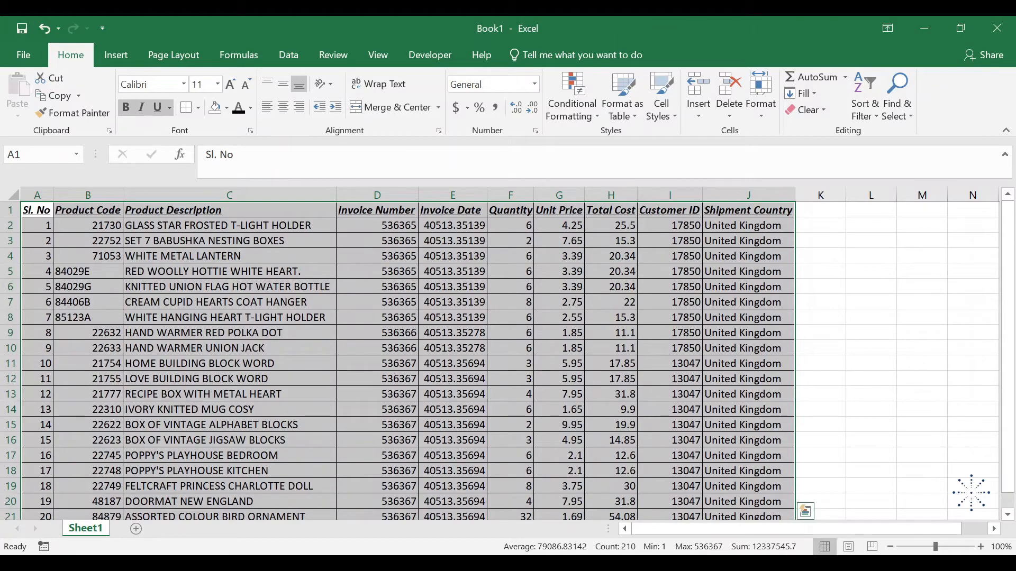
left_click(891, 547)
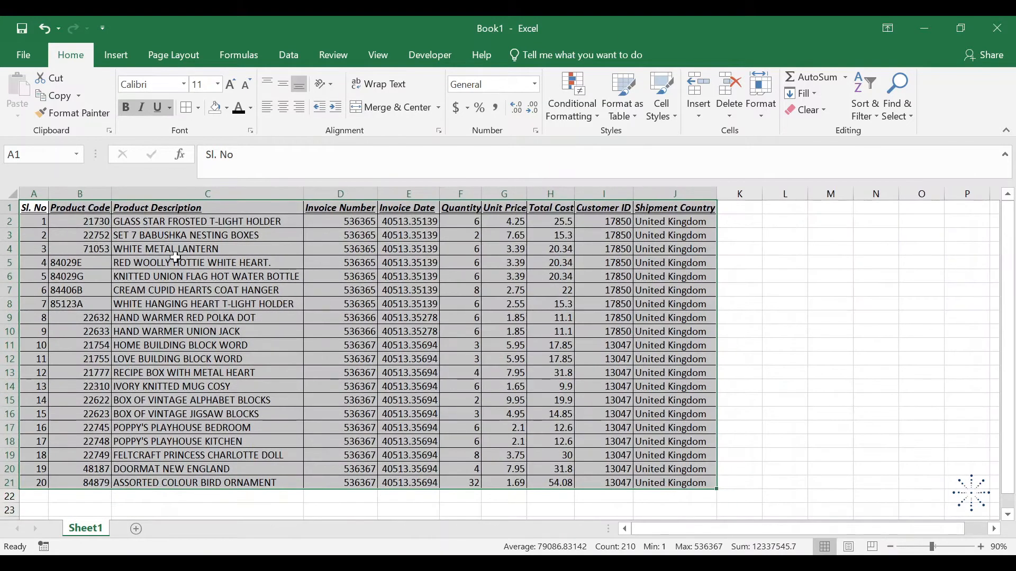
Step the active cell from A1 along the header row to Product Description and back to A1
left_click(41, 209)
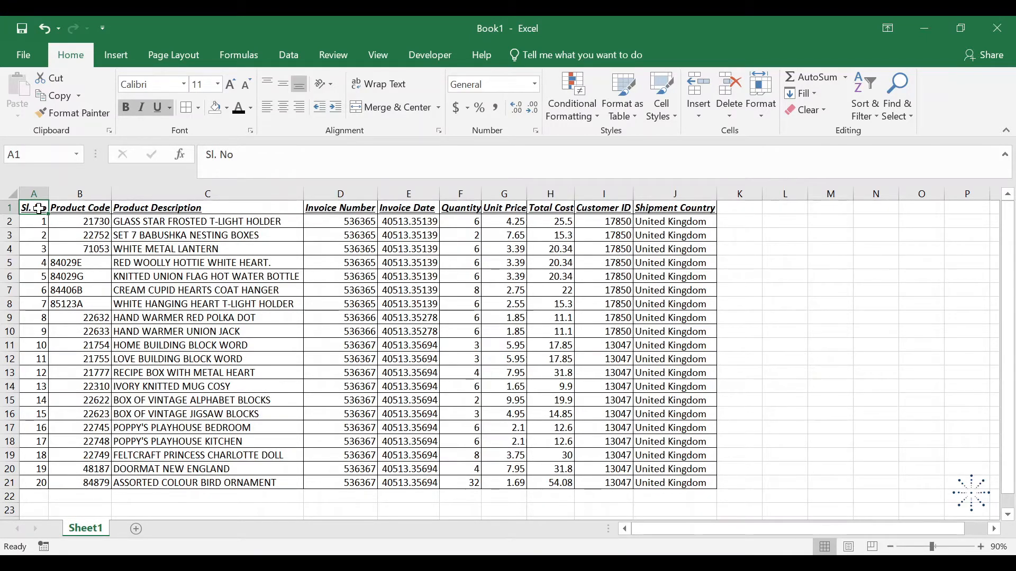
key("Right")
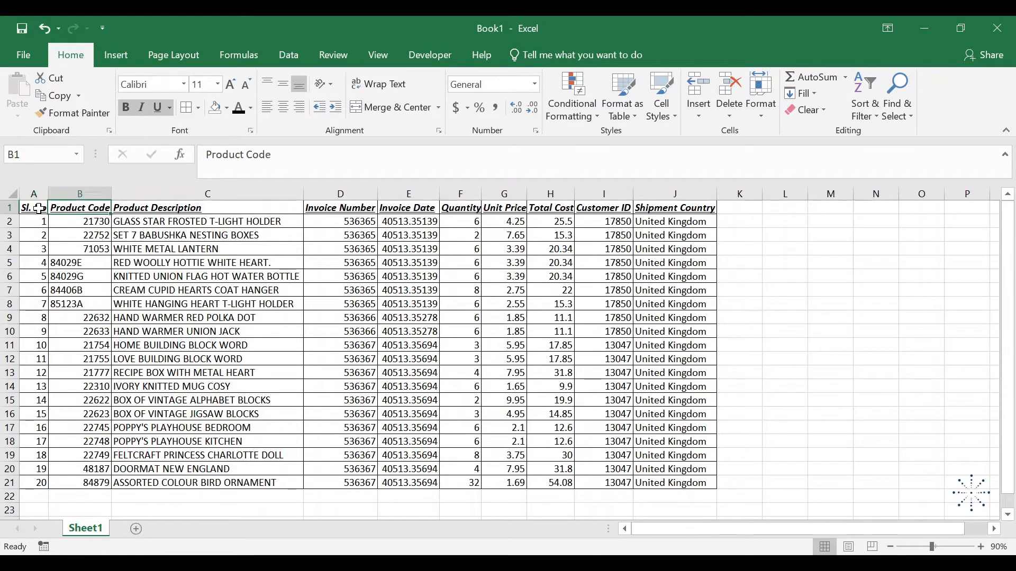
key("Right")
key("Left")
key("Left")
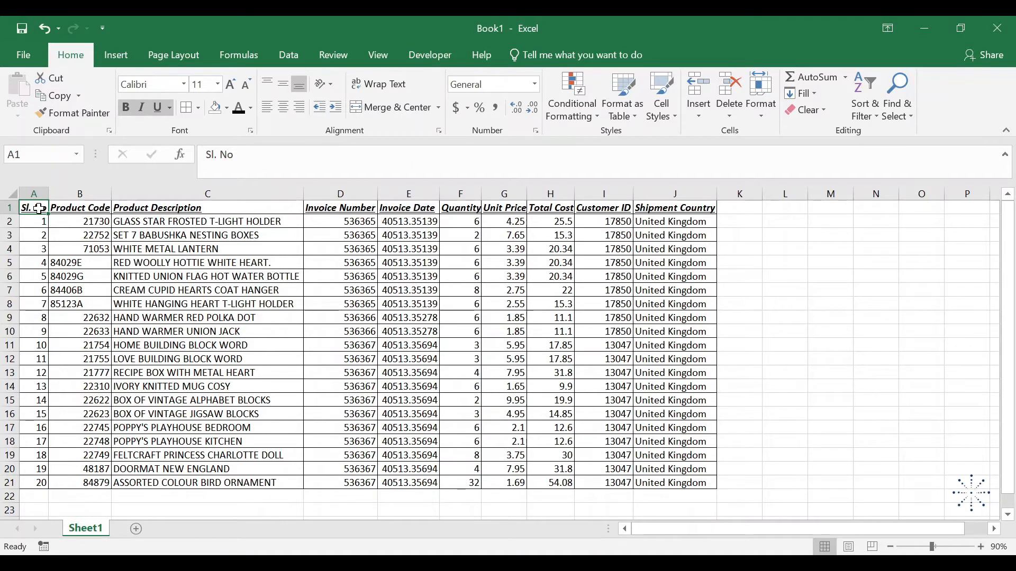
Extend the selection cell by cell from A1 across the header row and down to cover A1:J21
key("shift+Right")
key("shift+Right")
key("shift+Right")
key("shift+Right")
key("shift+Right")
key("shift+Right")
key("shift+Right")
key("shift+Right")
key("shift+Right")
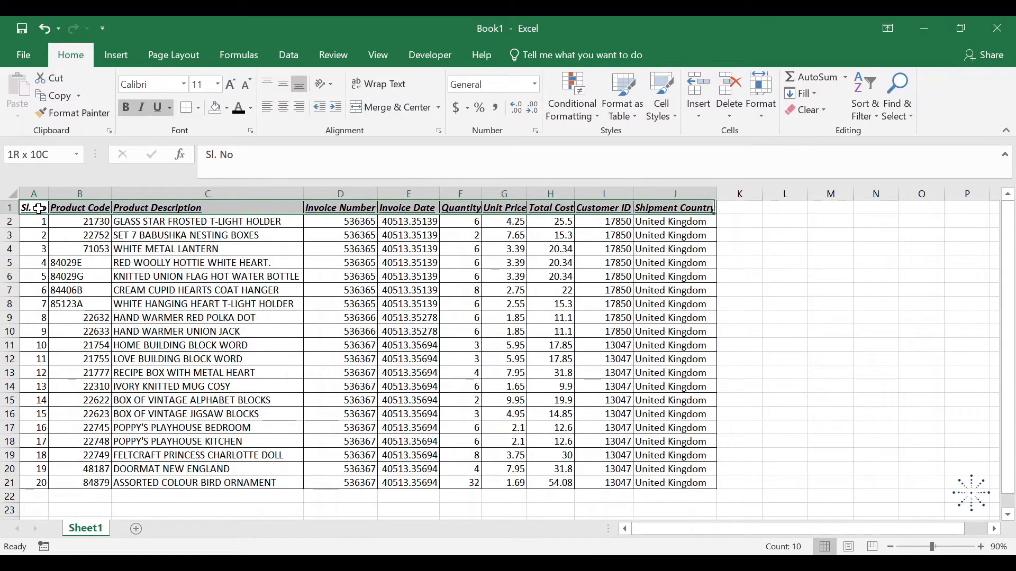
key("shift+Down")
key("shift+Down")
key("shift+Down")
key("shift+Down")
key("shift+Down")
key("shift+Down")
key("shift+Down")
key("shift+Down")
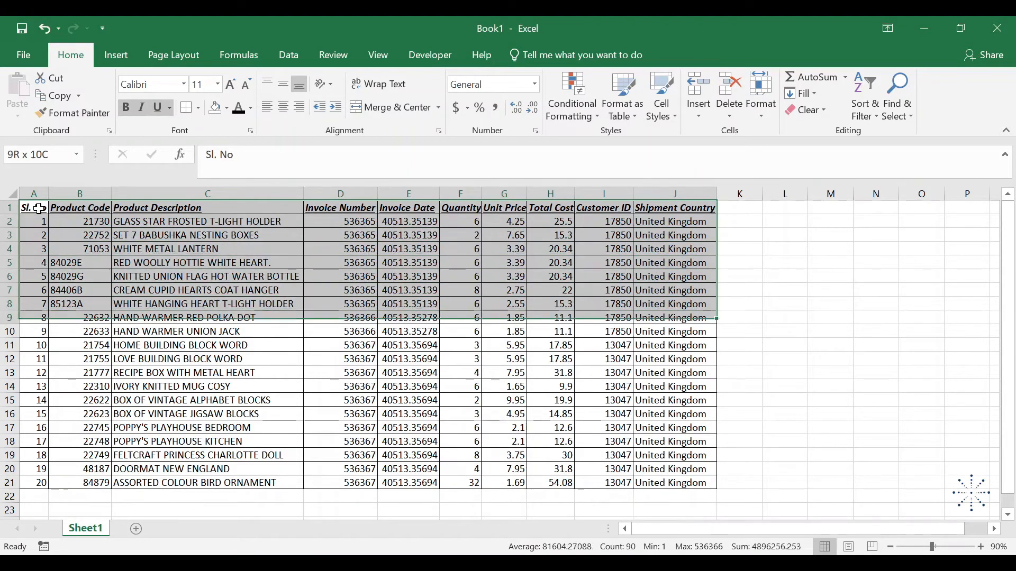
key("shift+Down")
key("shift+Down")
key("shift+Down")
key("shift+Down")
key("shift+Down")
key("shift+Down")
key("shift+Down")
key("shift+Down")
key("shift+Down")
key("shift+Down")
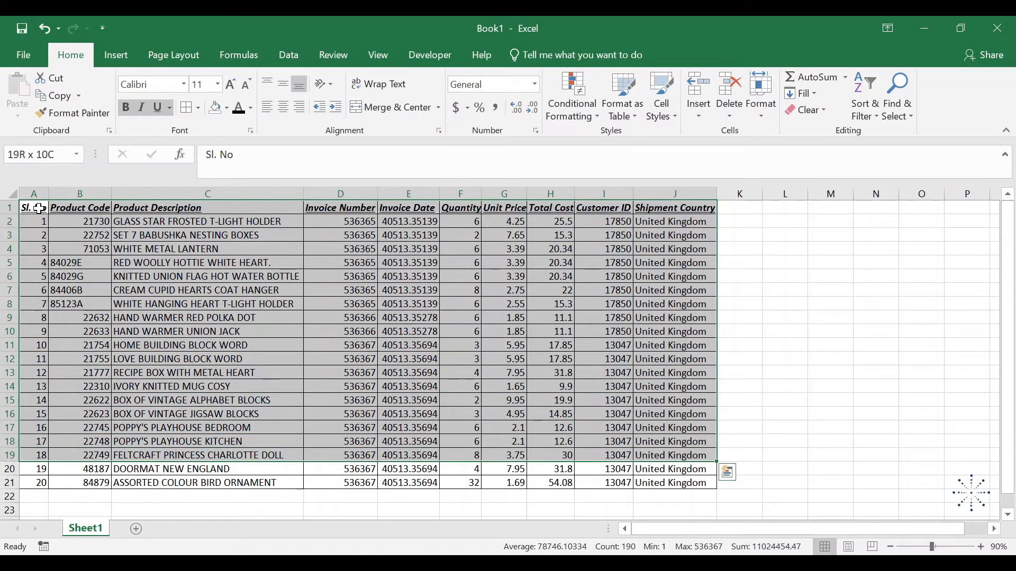
key("shift+Down")
key("shift+Down")
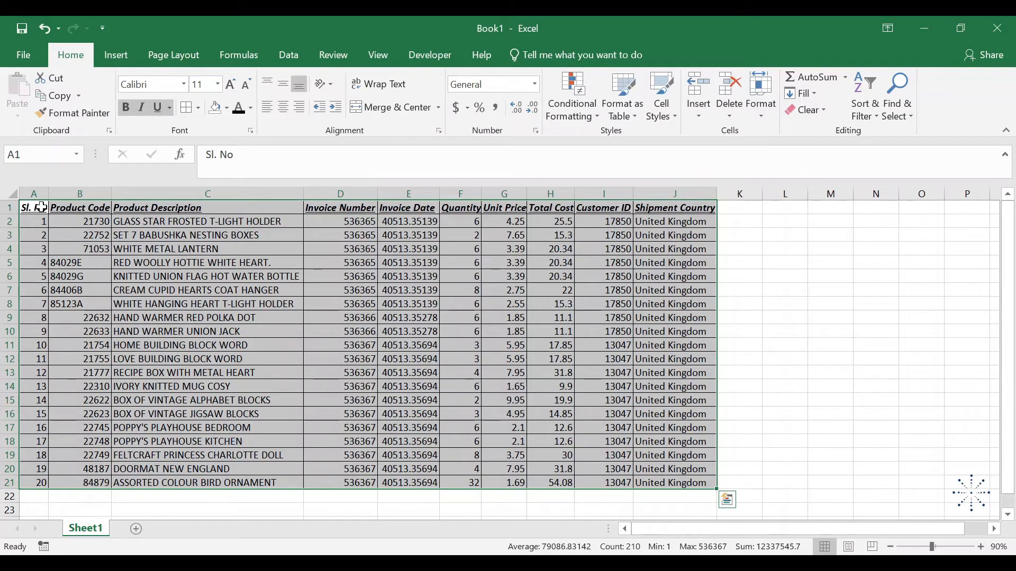
Jump from A1 along the table's edges to its last cell J21 and select the whole table back to A1
left_click(41, 207)
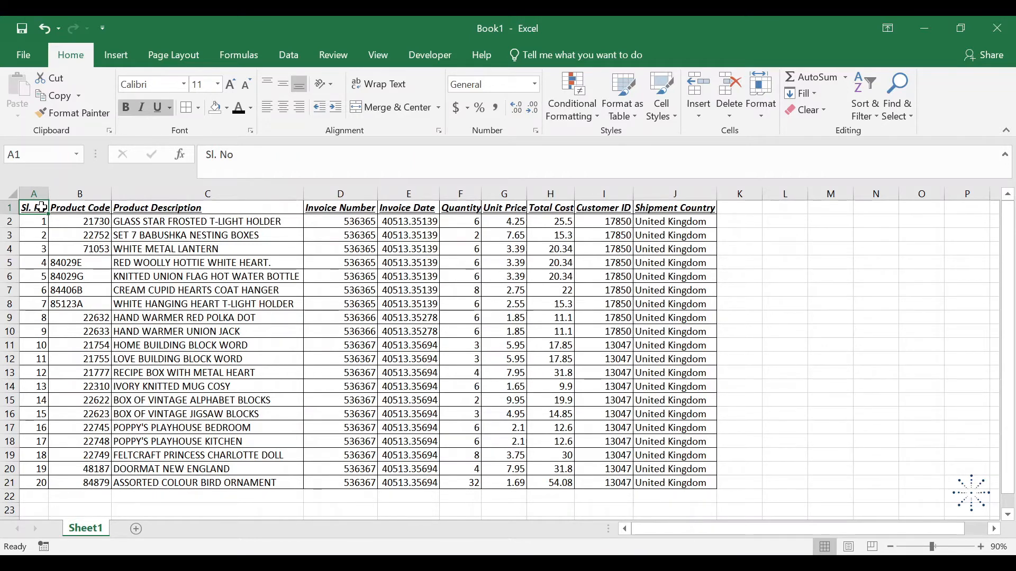
key("ctrl+Right")
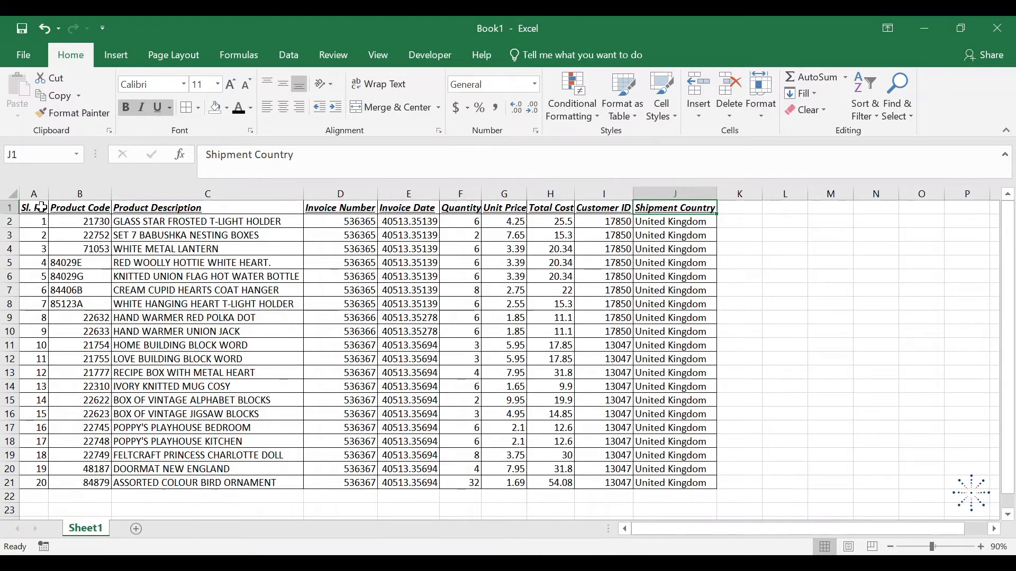
key("ctrl+Down")
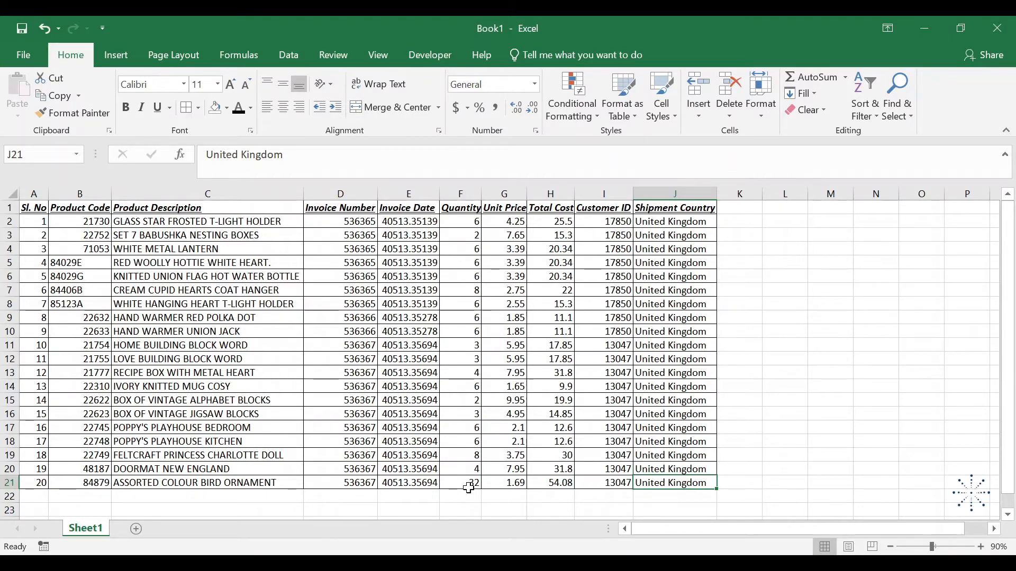
key("ctrl+shift+Up")
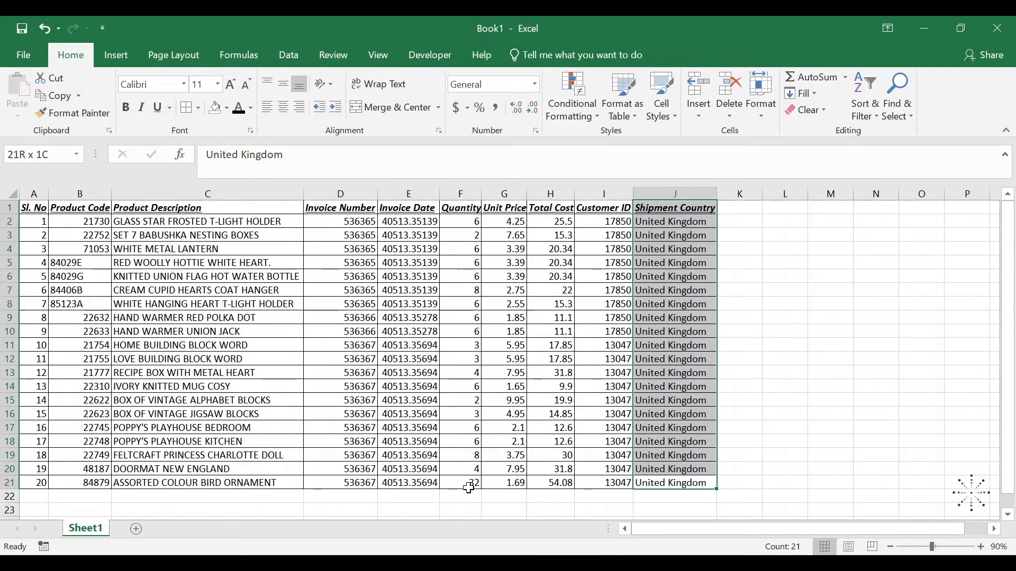
key("ctrl+shift+Left")
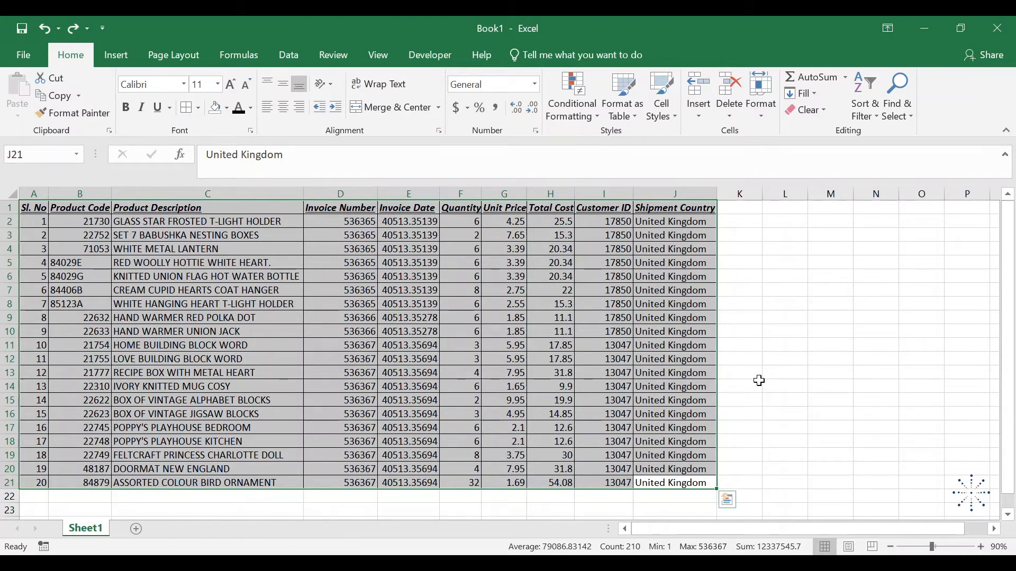
Clear the Invoice Date header in E1 and the serial number in A10 to create gaps in the table
left_click(425, 210)
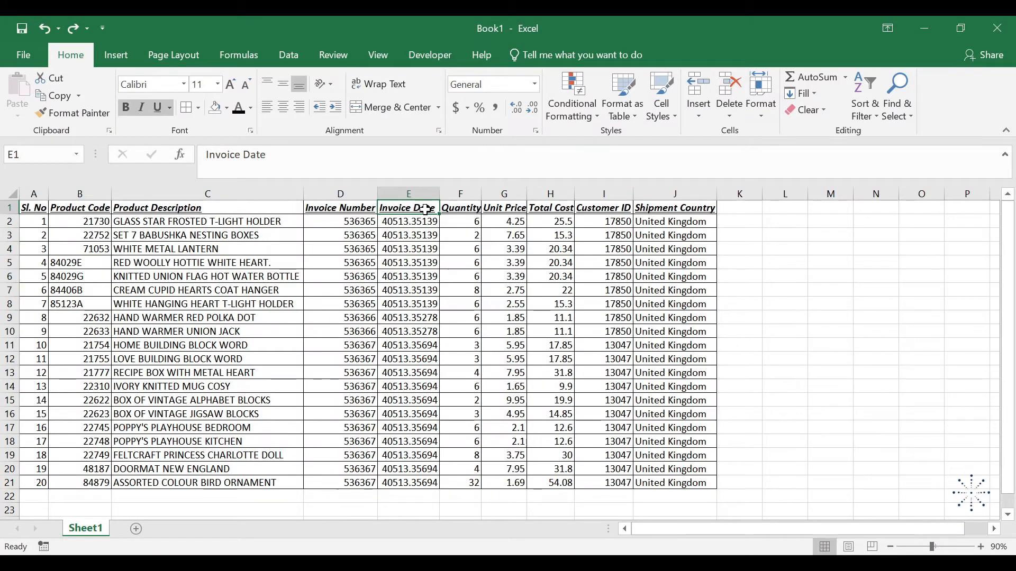
key("Delete")
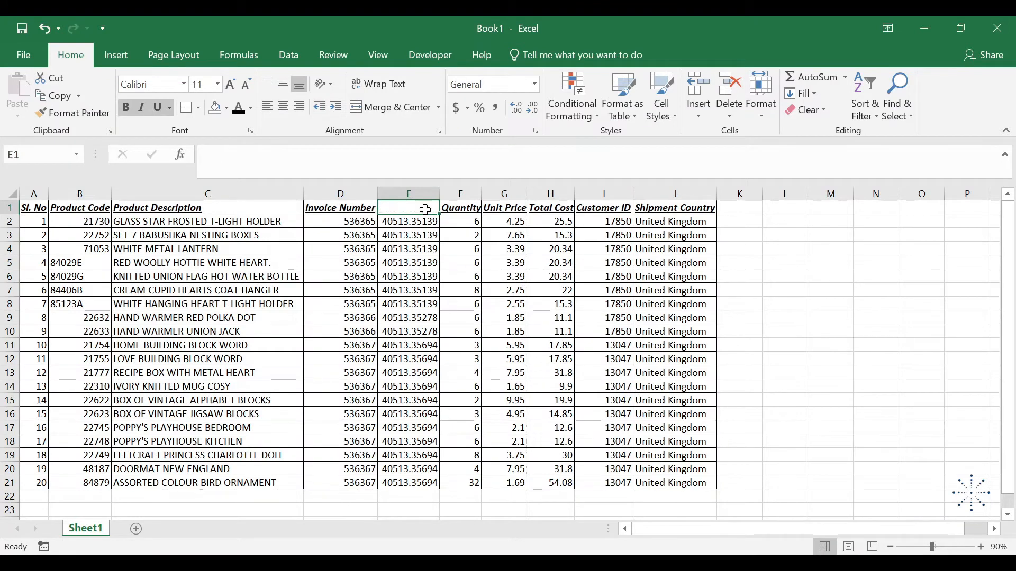
left_click(44, 333)
key("Delete")
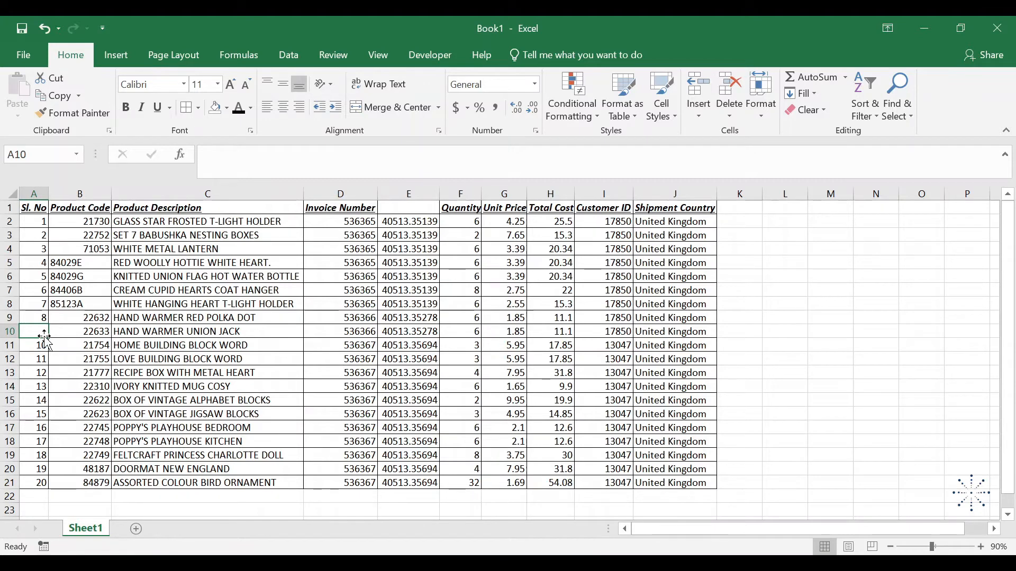
Select the table from A1 across the header row and down to J21, extending the selection past the blank cells E1 and A10
left_click(40, 208)
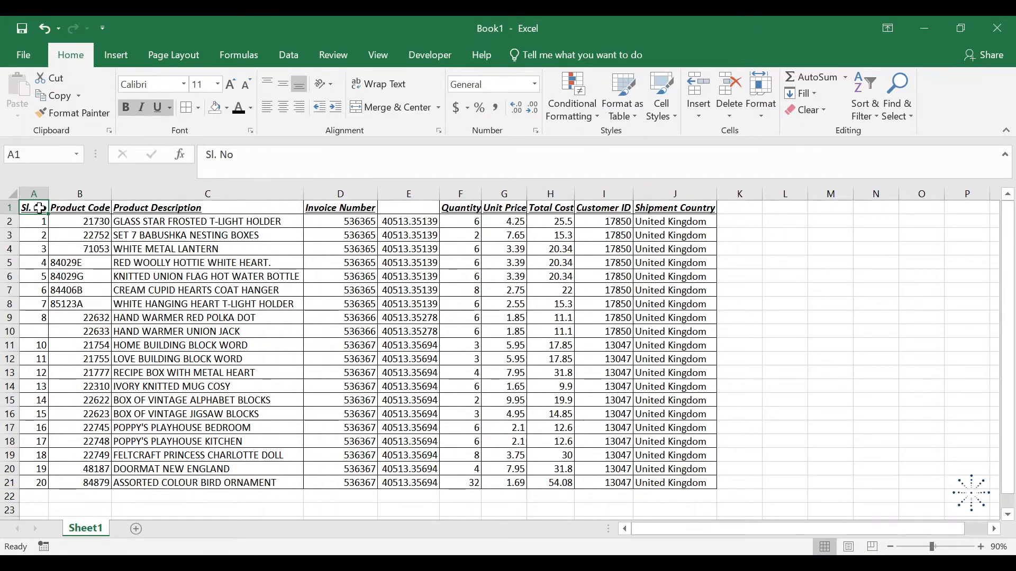
key("ctrl+shift+Right")
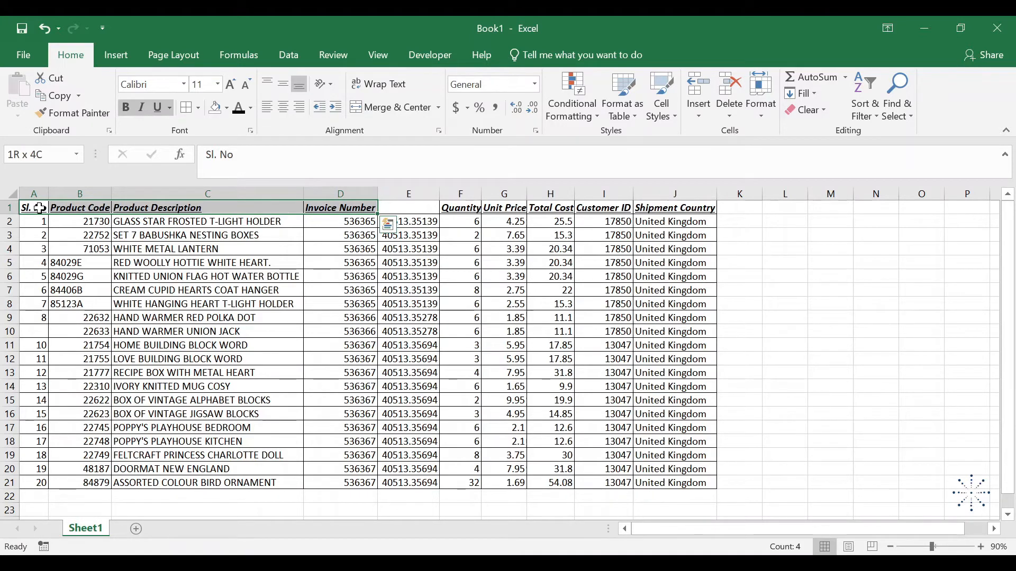
key("shift+Right")
key("shift+Right")
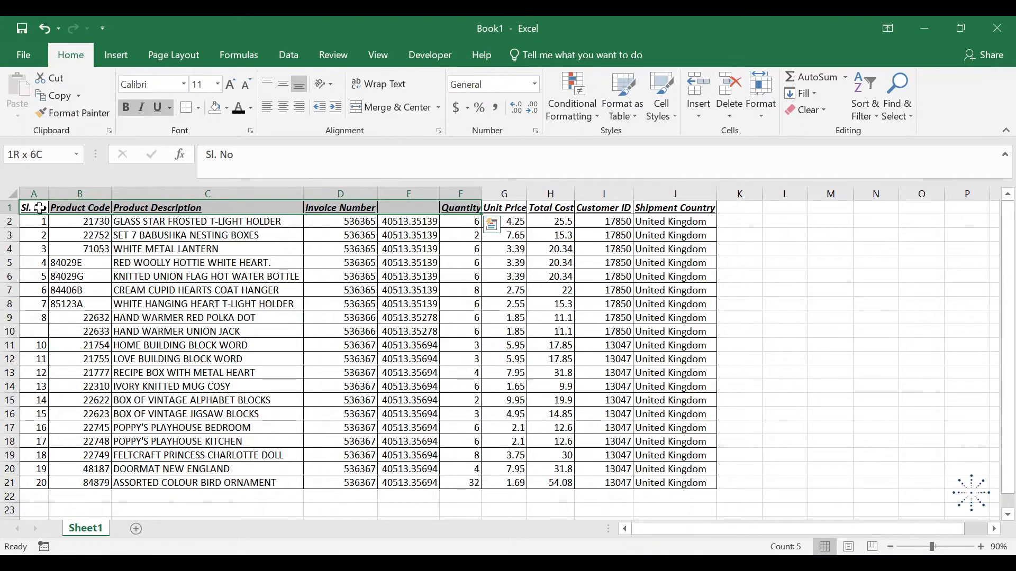
key("ctrl+shift+Right")
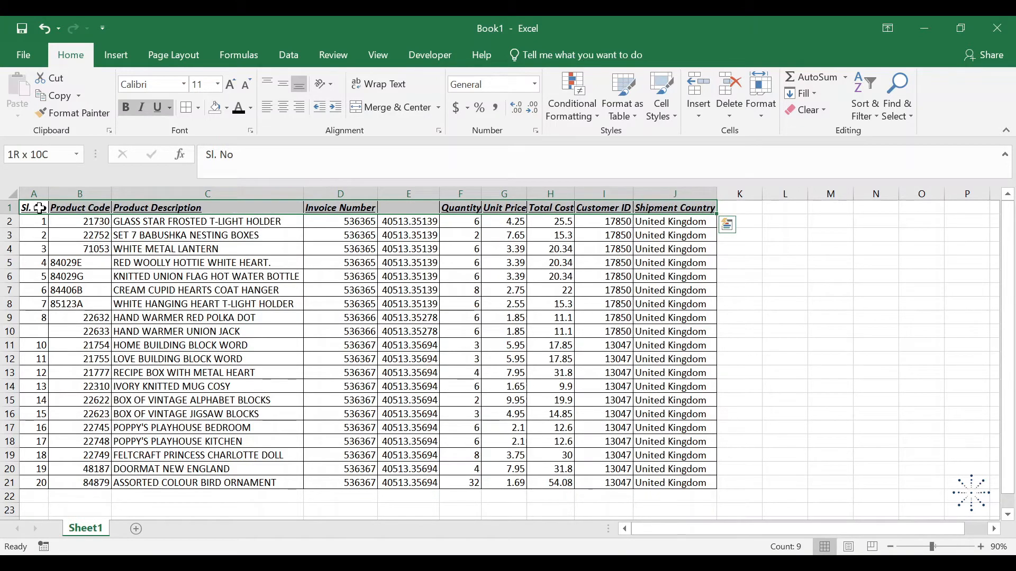
key("ctrl+shift+Down")
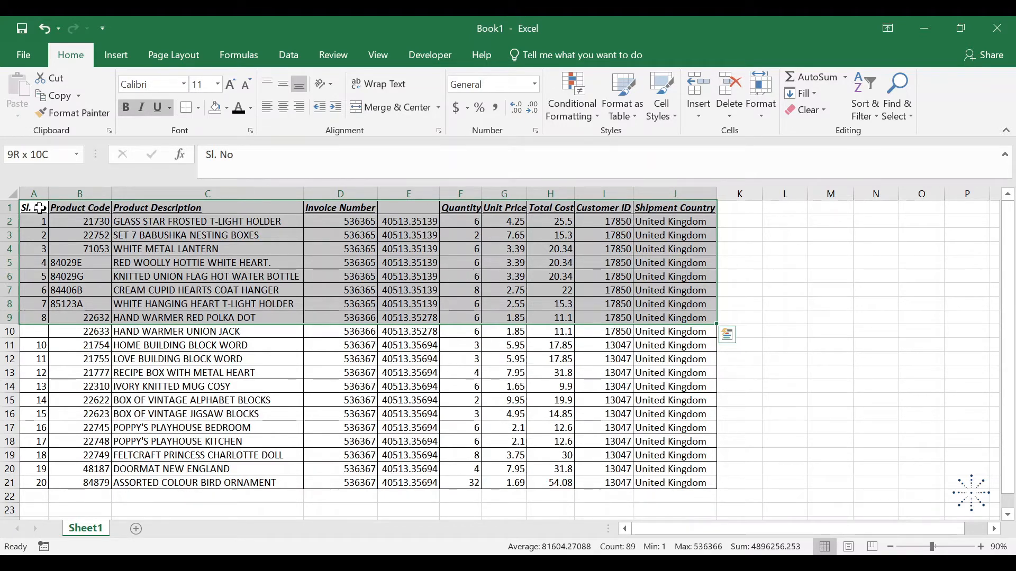
key("shift+Down")
key("shift+Down")
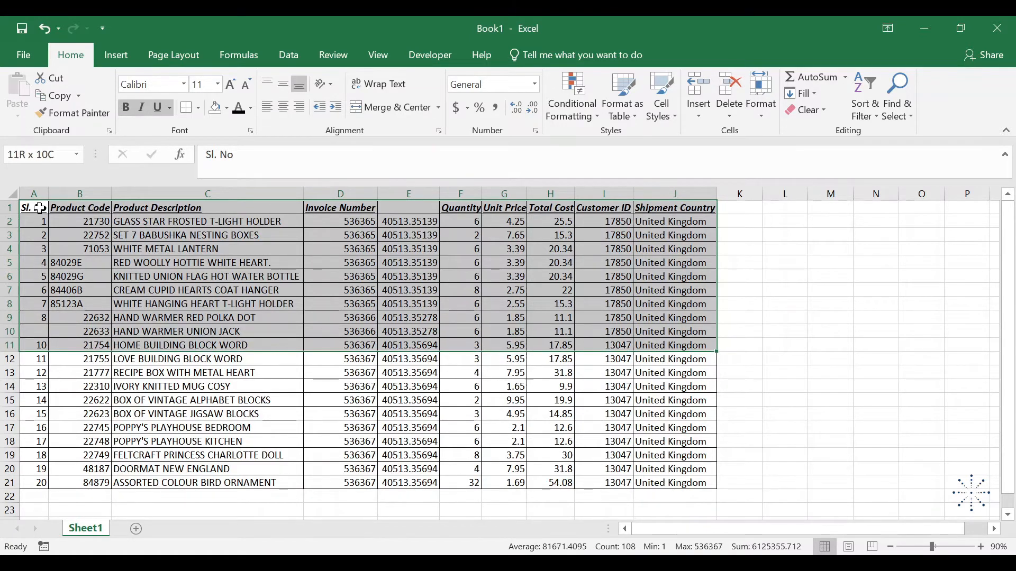
key("ctrl+shift+Down")
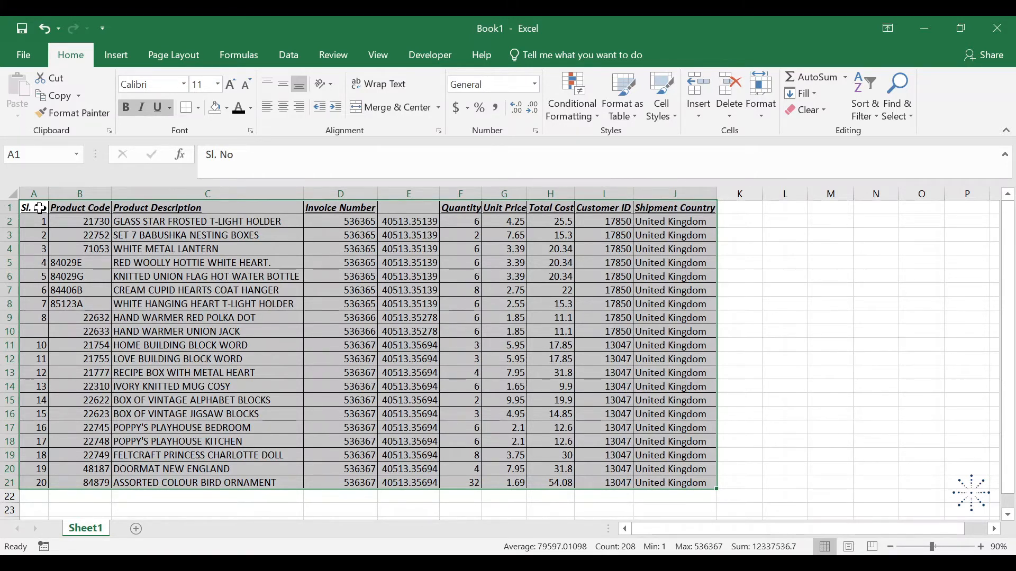
Undo the clearing of A10 and E1 and return to cell A1
key("ctrl+z")
key("ctrl+z")
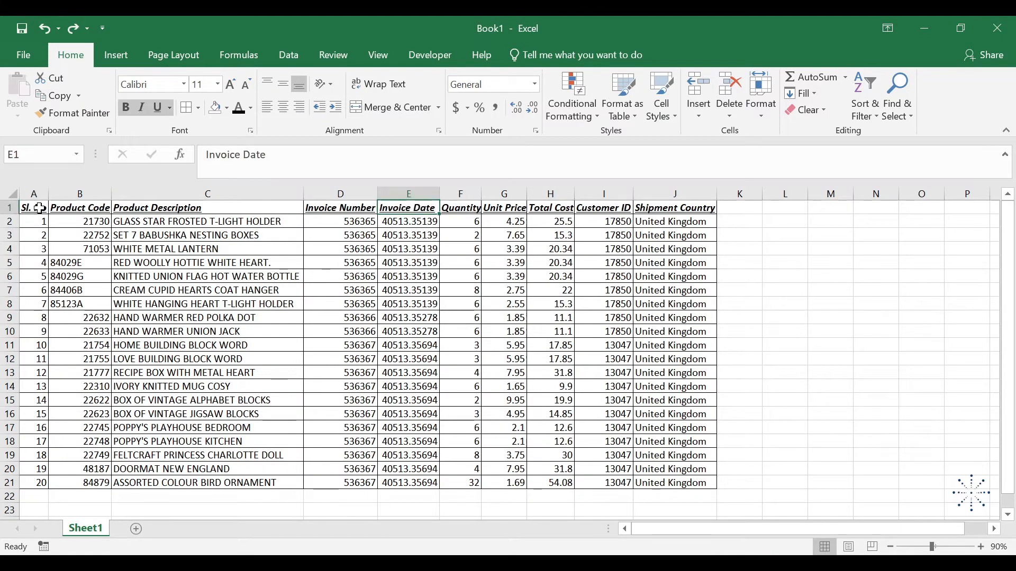
left_click(38, 208)
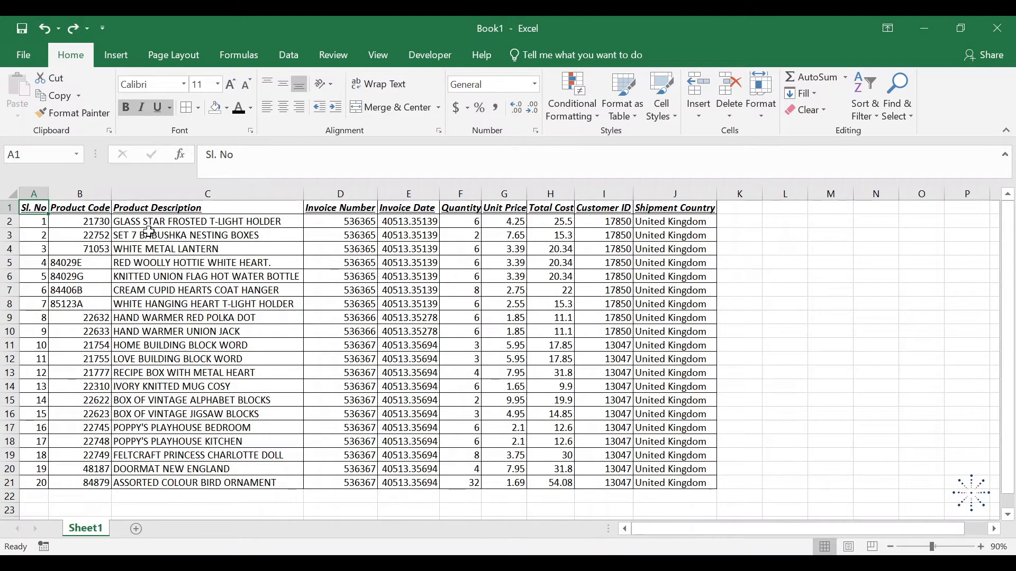
Clear the block C6:F11 inside the table and select the table from A1 across the header row and down to its last row
left_click_drag(273, 277, 434, 351)
key("Delete")
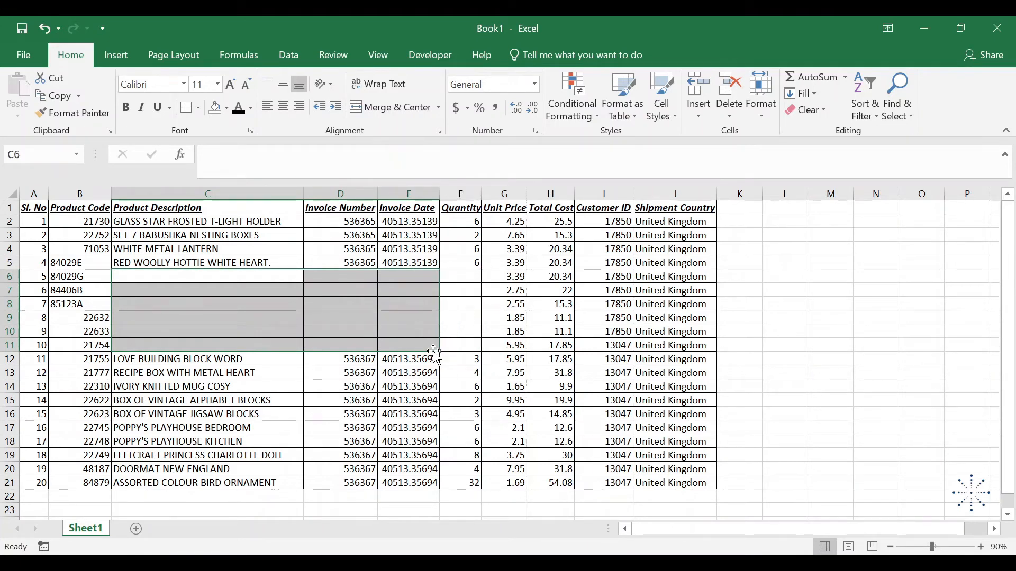
left_click(33, 207)
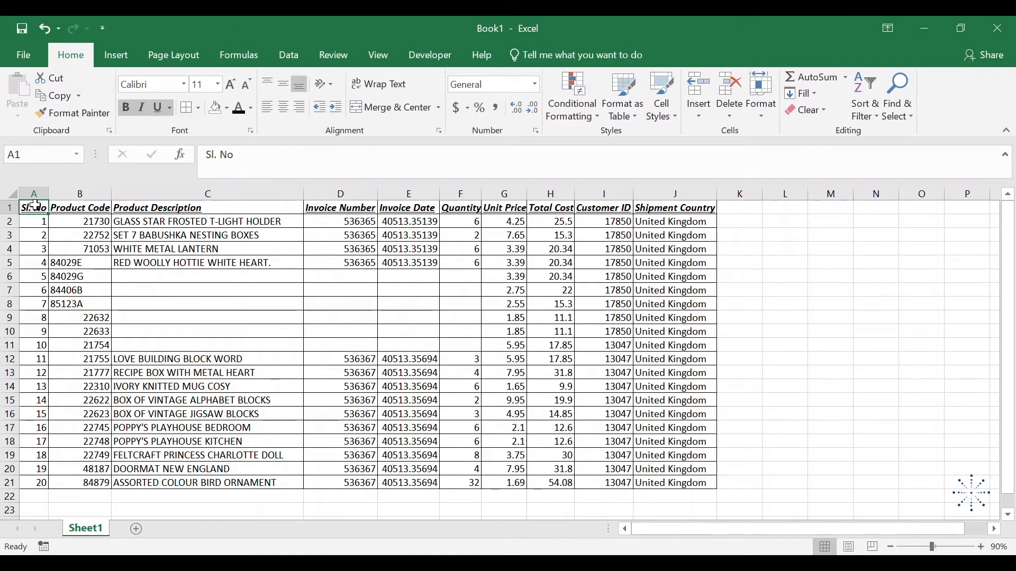
key("ctrl+shift+Right")
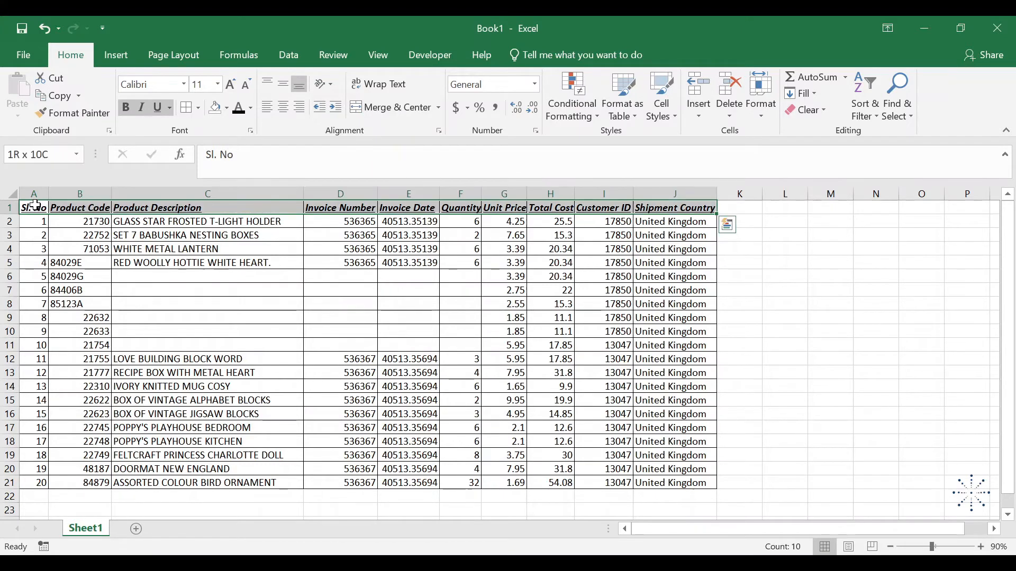
key("ctrl+shift+Down")
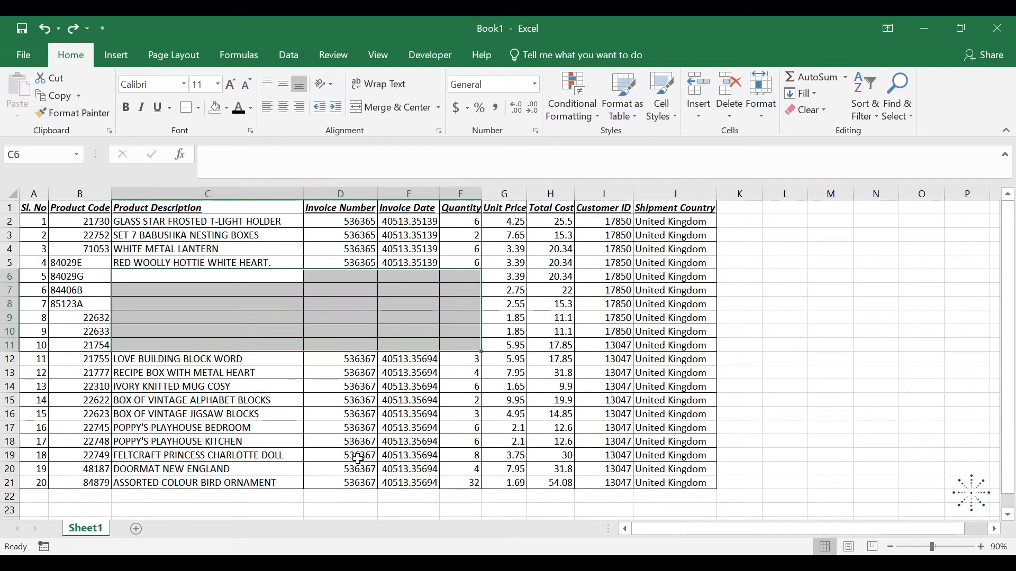
Restore the cleared contents of C6:F11 and return to cell A1
key("ctrl+y")
left_click(36, 205)
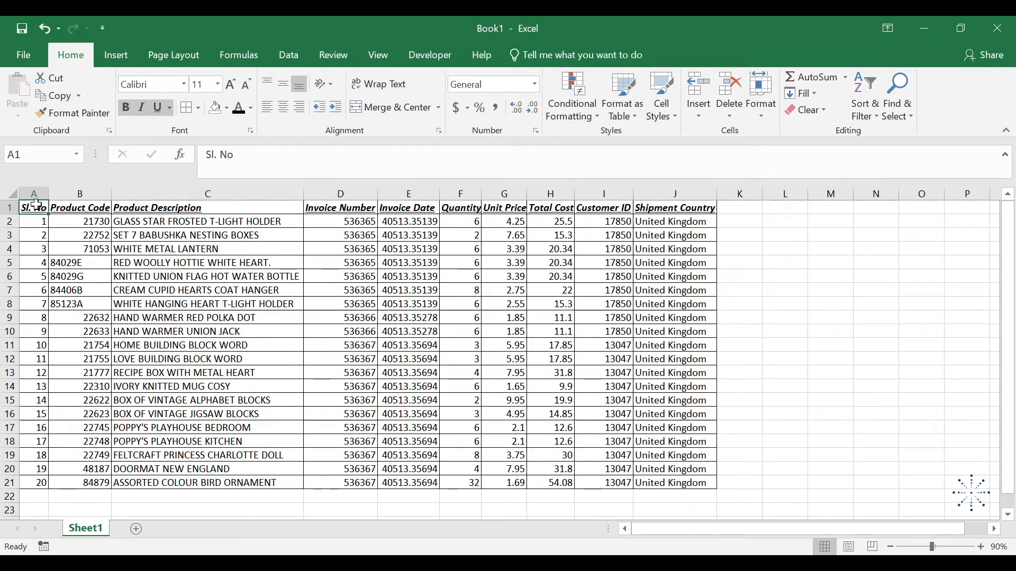
Select the whole table A1:J21 and remove all of its borders
key("ctrl+a")
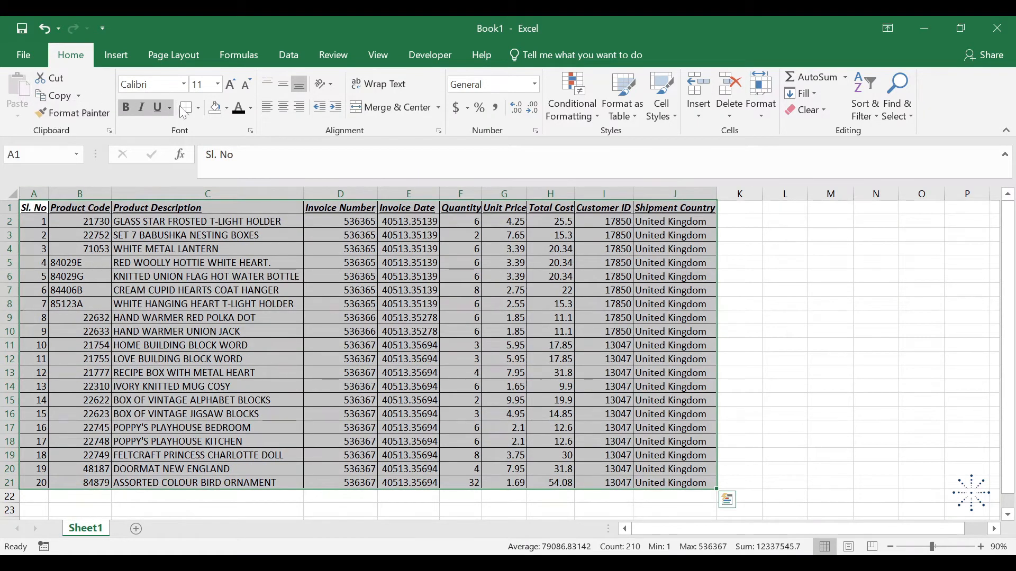
left_click(198, 109)
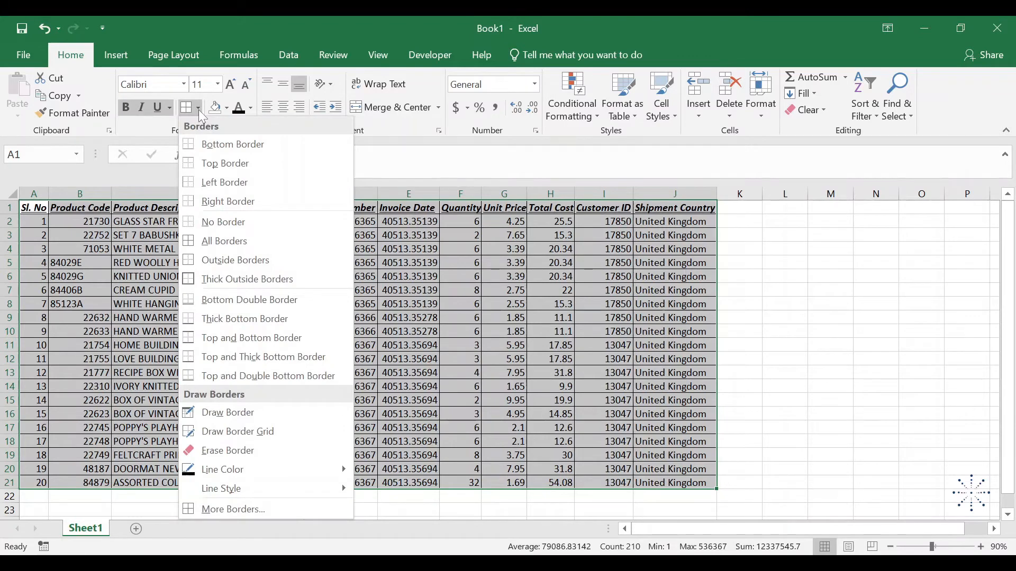
left_click(241, 225)
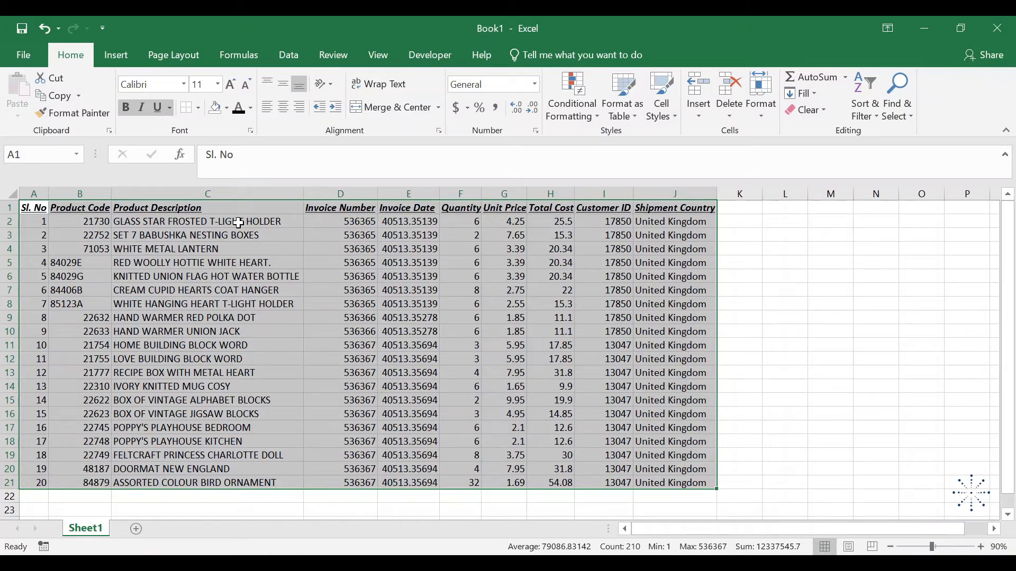
Apply All Borders to the selected table A1:J21 and return to cell A1
key("alt+h")
key("b")
key("a")
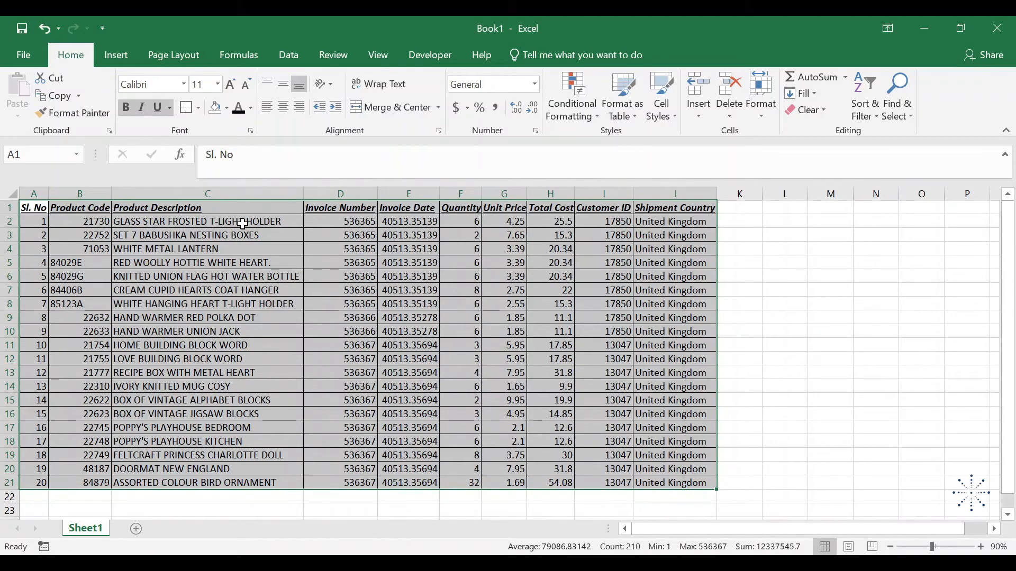
key("ctrl+Home")
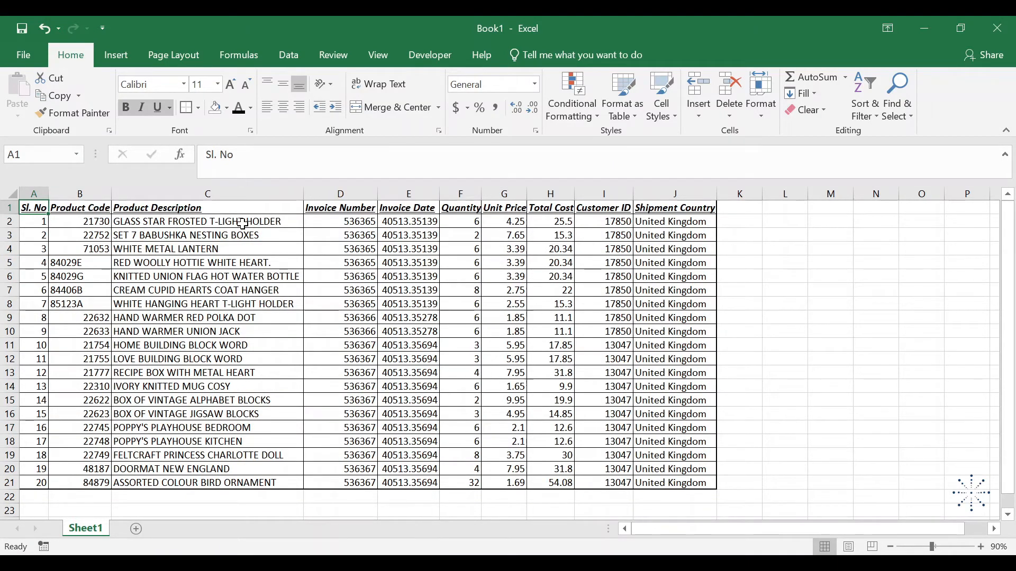
Select the table from A1 to its last column and row, apply No Border, and return to cell A1
key("ctrl+shift+Right")
key("ctrl+shift+Down")
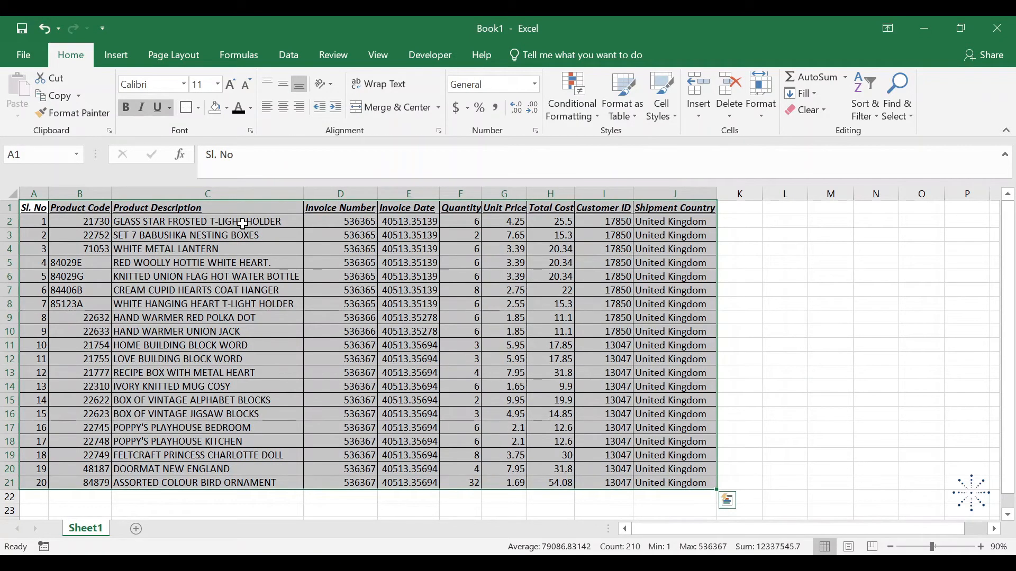
key("alt")
key("h")
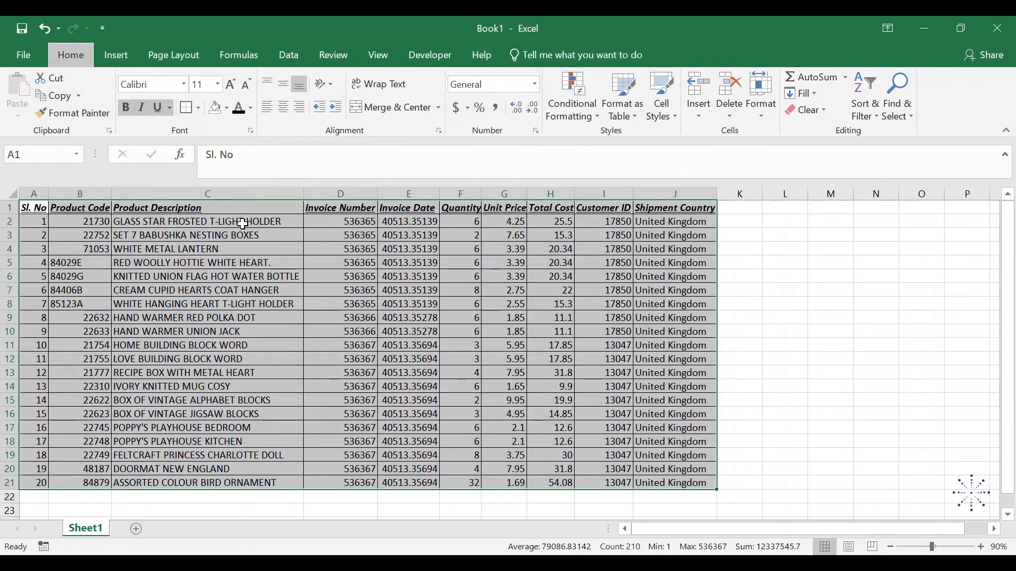
key("b")
key("n")
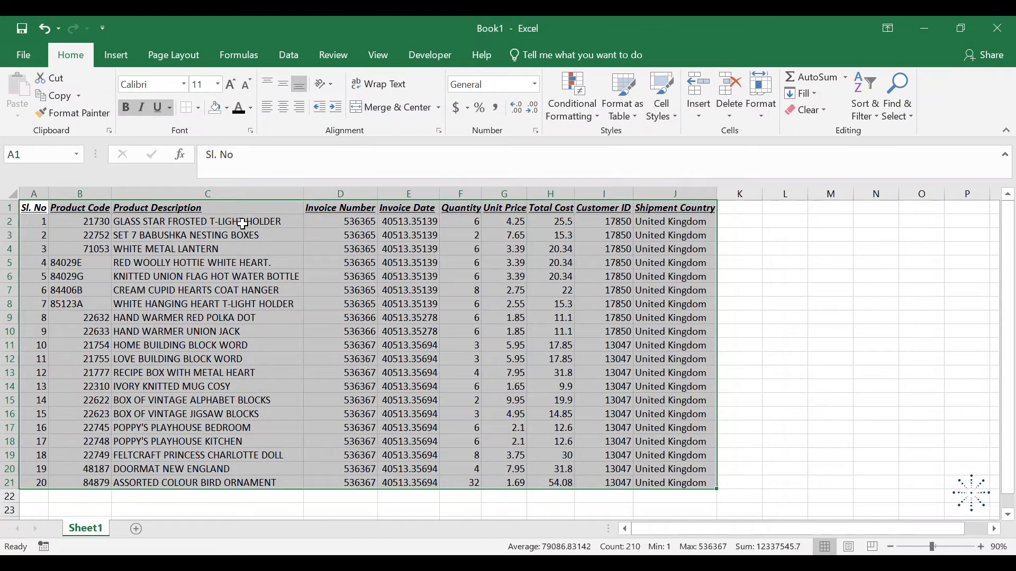
left_click(199, 109)
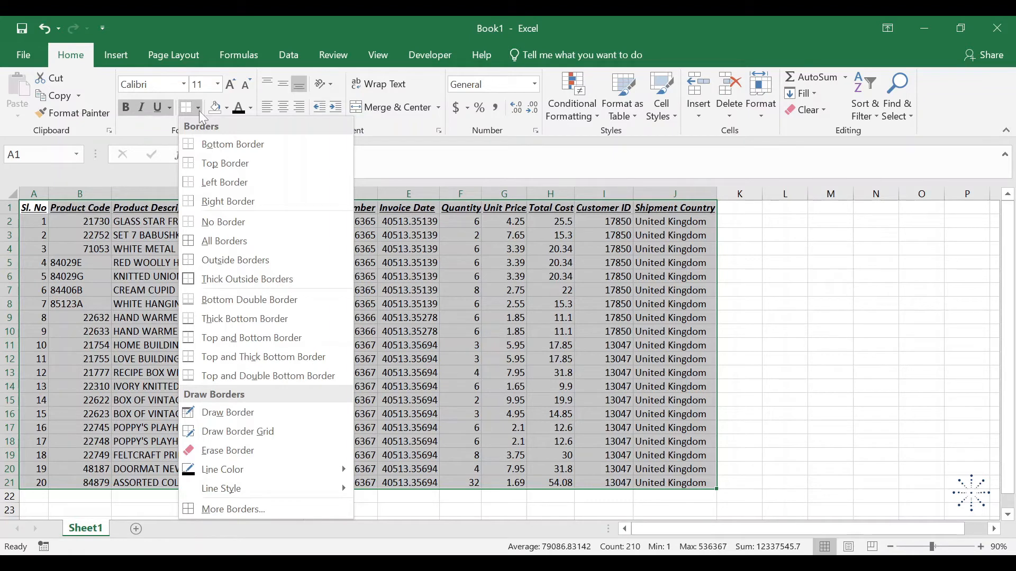
left_click(199, 110)
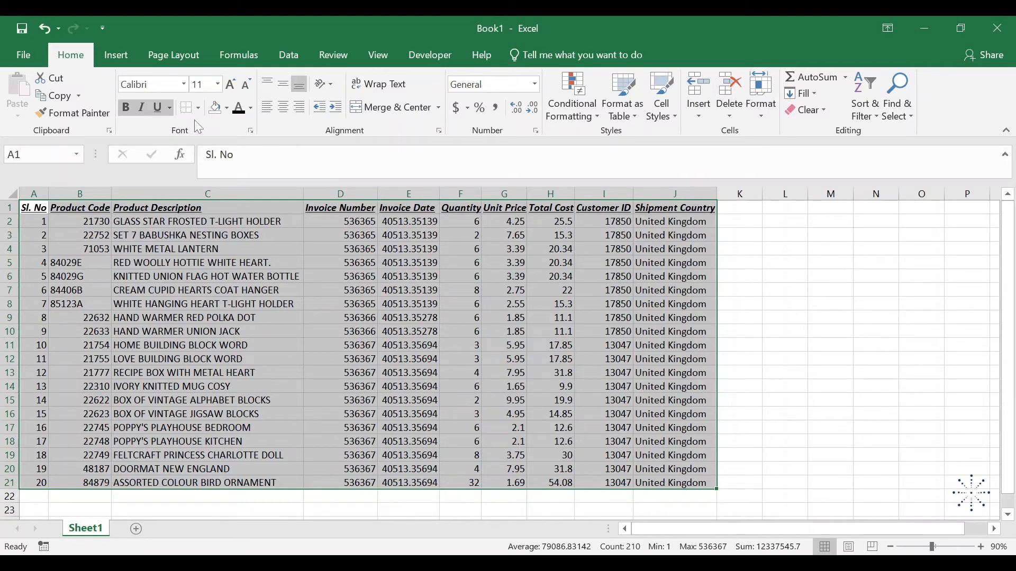
key("ctrl+Home")
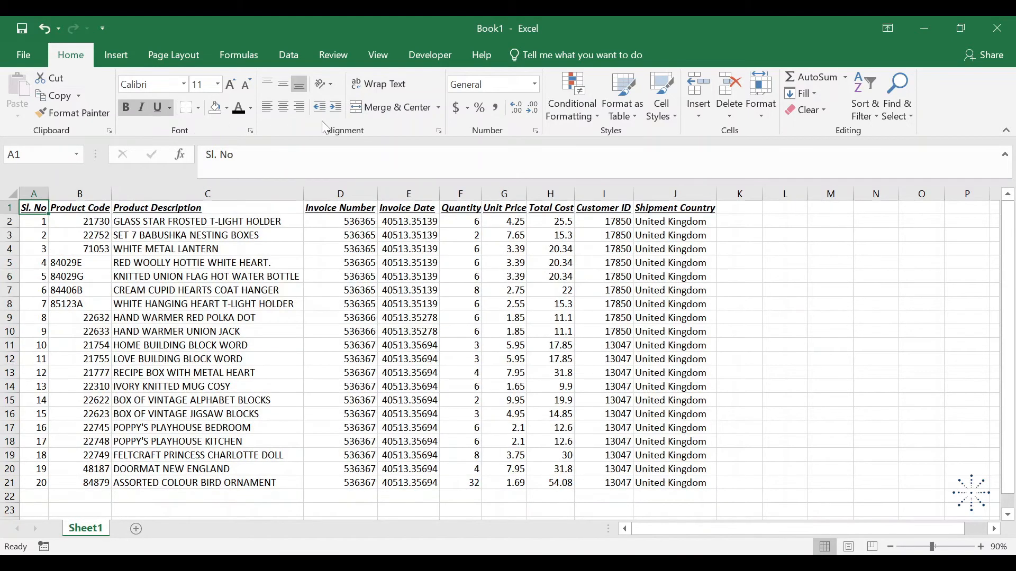
Center the header texts in row 1 horizontally, from Sl. No to Shipment Country
key("ctrl+shift+Right")
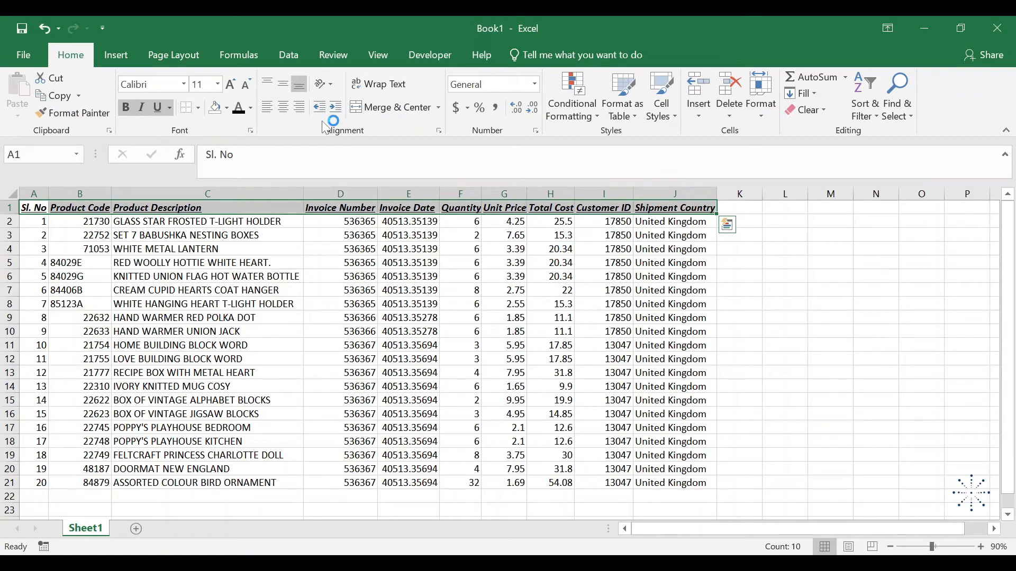
left_click(284, 110)
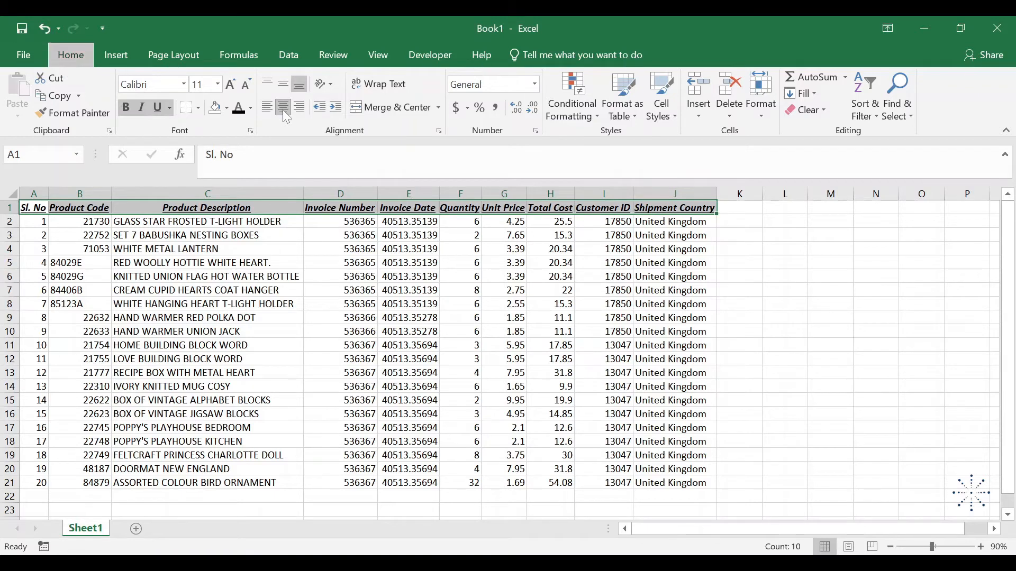
left_click(286, 114)
left_click(284, 110)
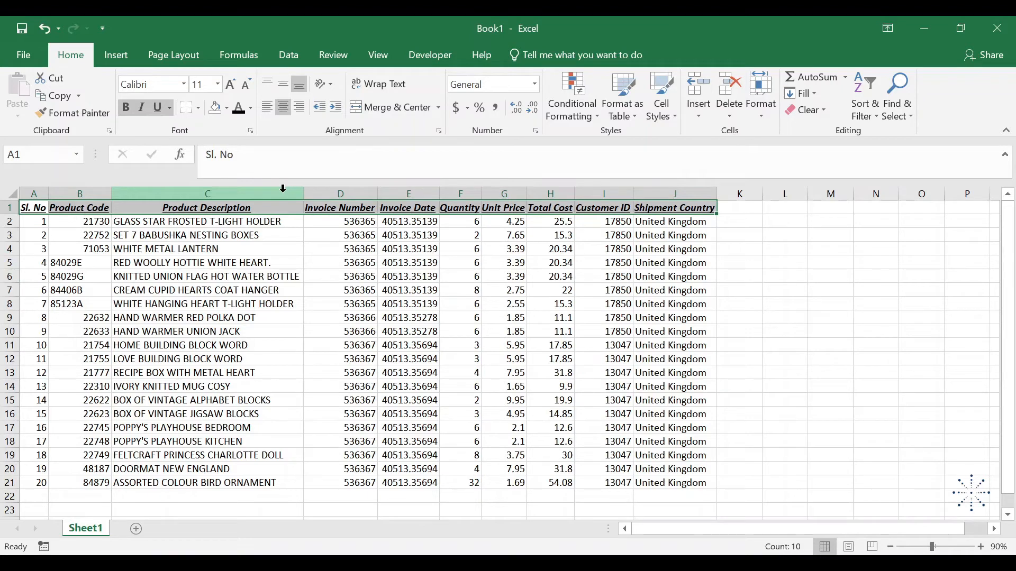
Narrow the Product Description column to about two thirds of its width and wrap the text in C1:C21
left_click(218, 206)
key("ctrl+shift+Down")
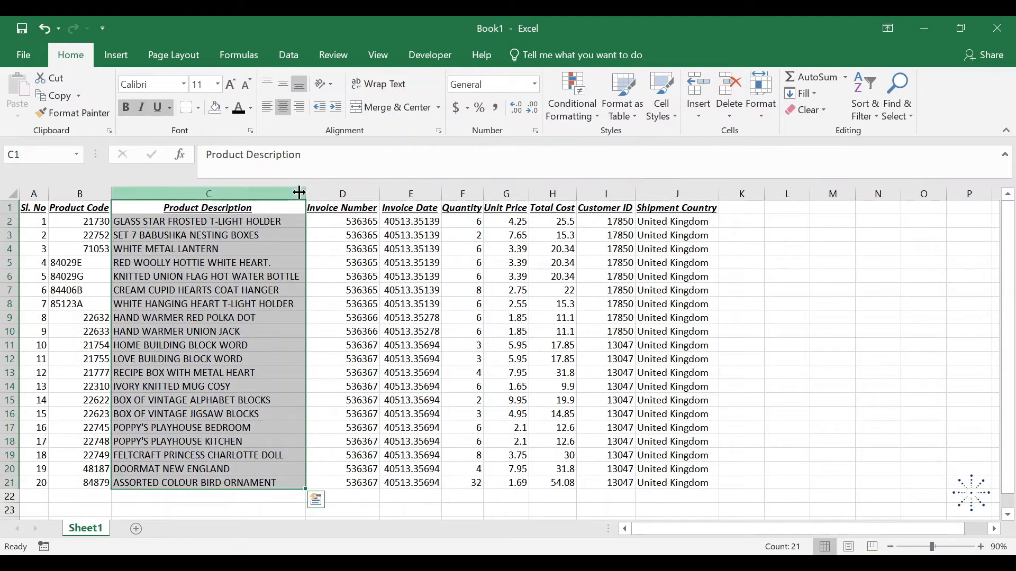
left_click_drag(306, 196, 242, 198)
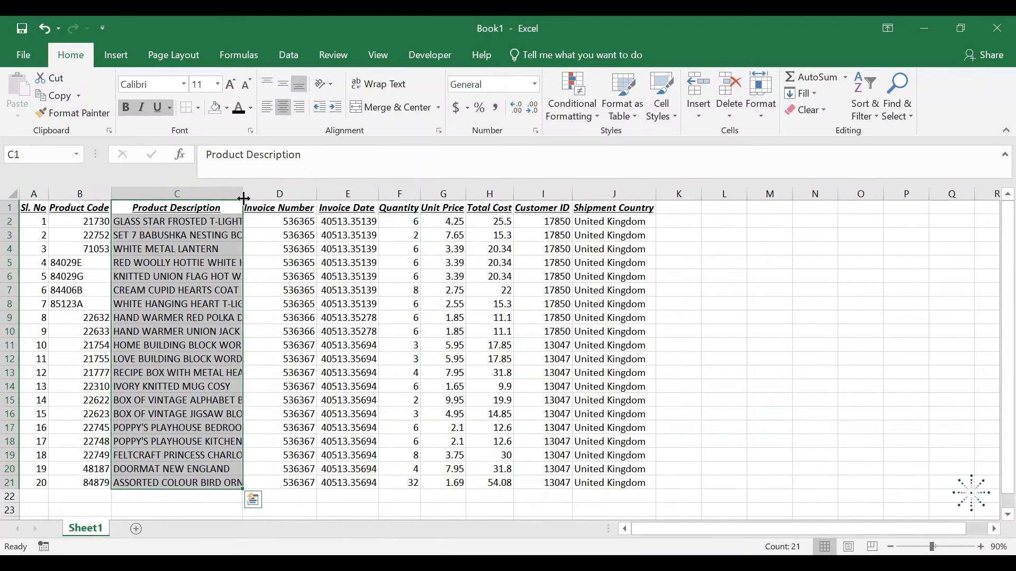
left_click(211, 209)
key("ctrl+shift+Down")
left_click(395, 86)
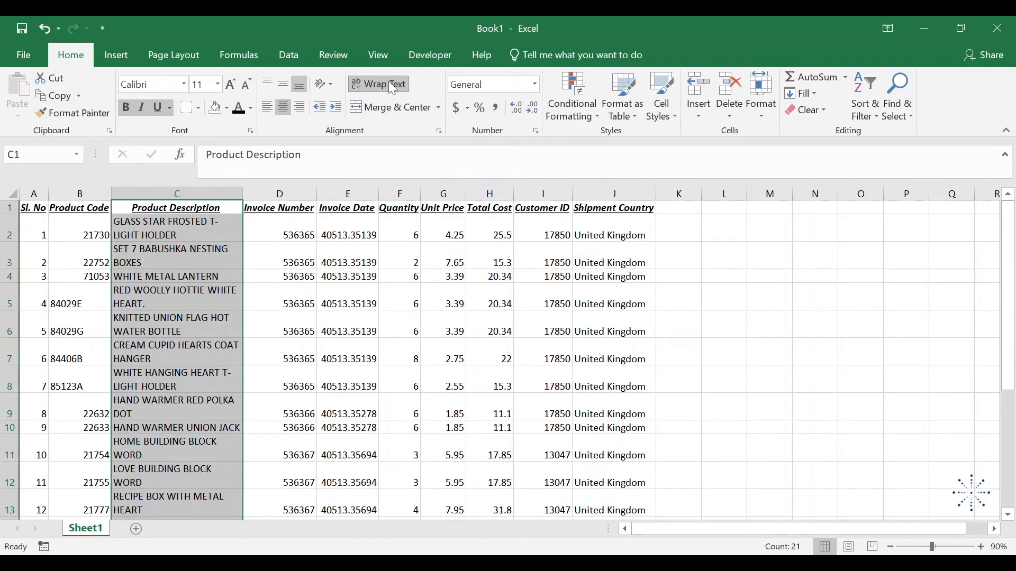
Turn off text wrapping in C1:C21 and fit column C's width to its contents
left_click(391, 85)
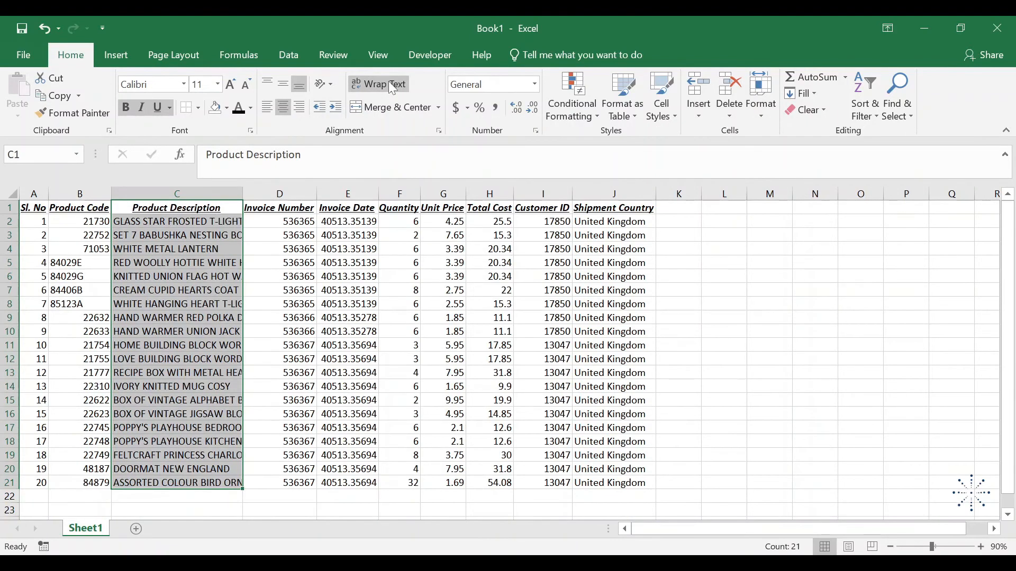
key("alt+o")
key("c")
key("a")
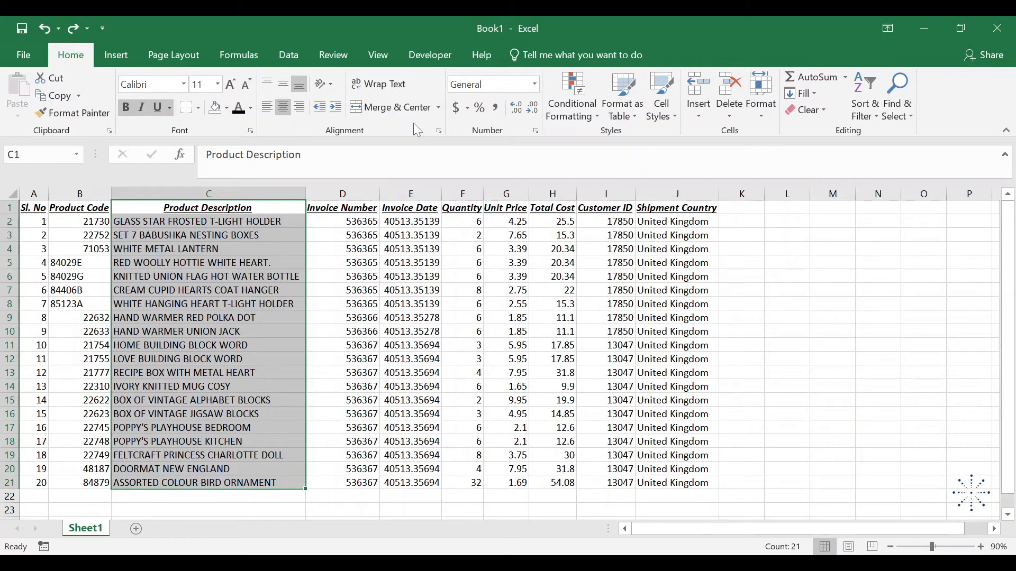
Insert a blank row above the table's header row and make it about twice as tall
right_click(8, 208)
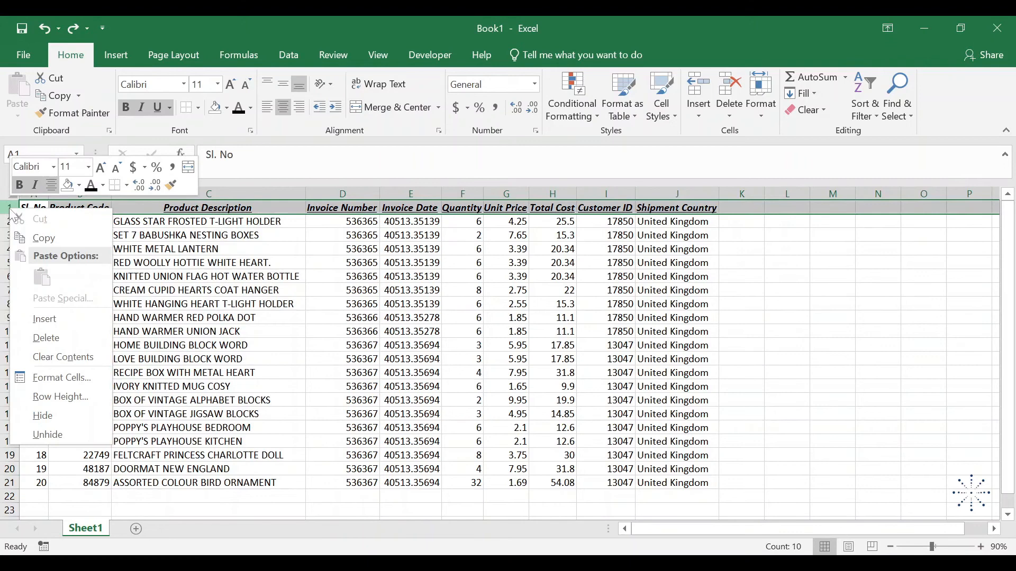
left_click(55, 318)
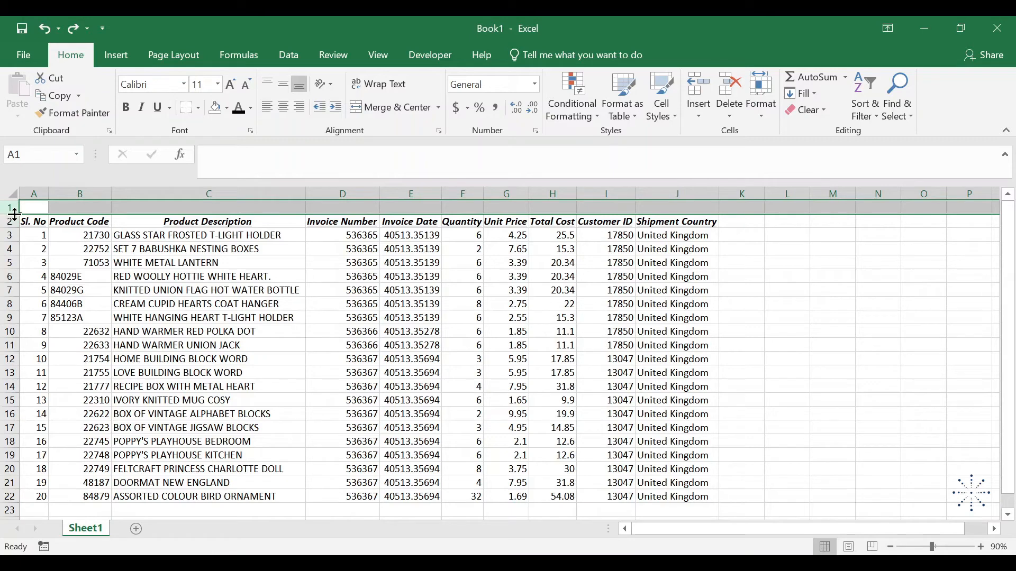
left_click_drag(14, 214, 14, 227)
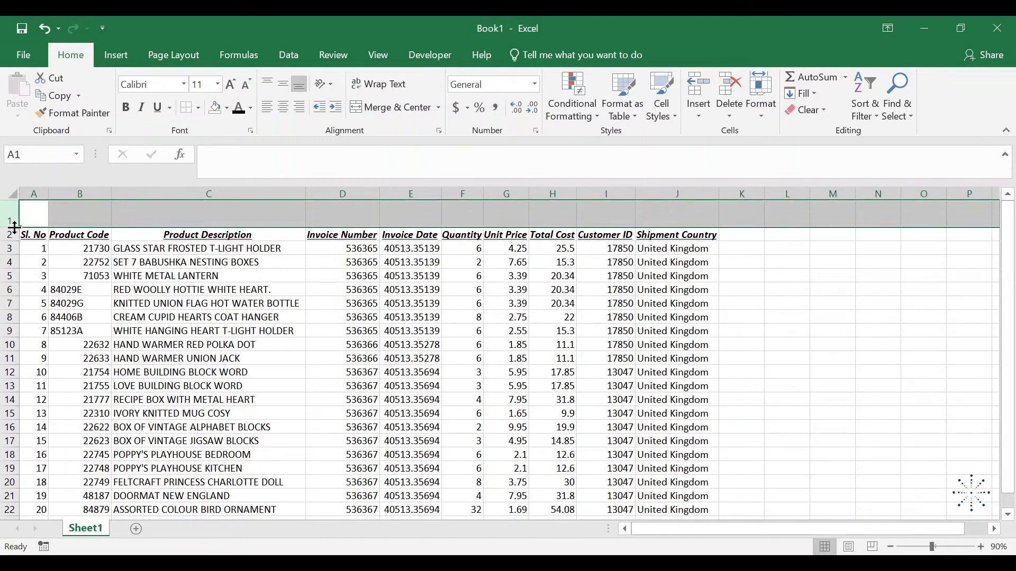
Merge and center cells B1:C1 above the product columns and enter the heading "Product Information"
left_click(99, 216)
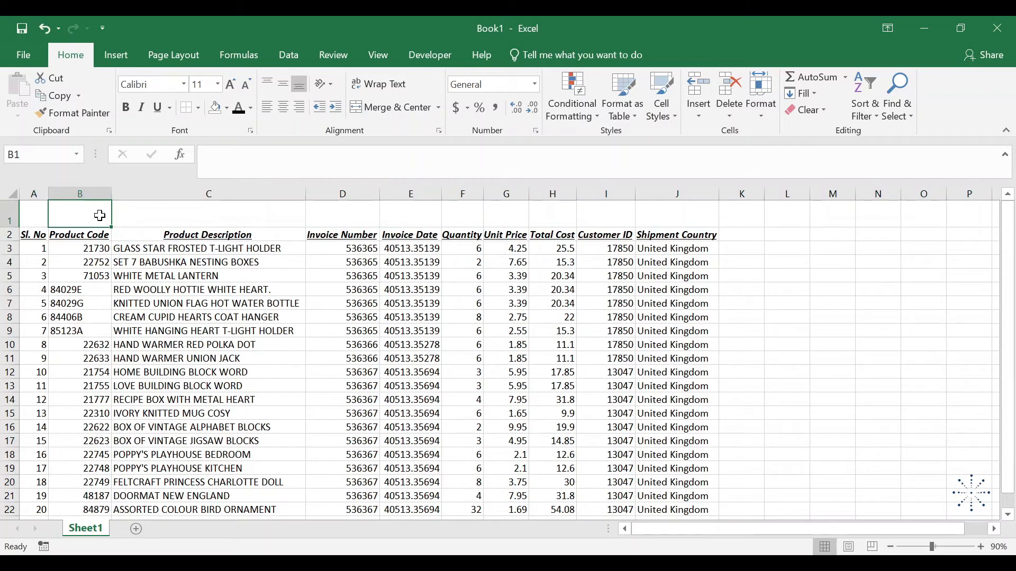
left_click(147, 220, "shift")
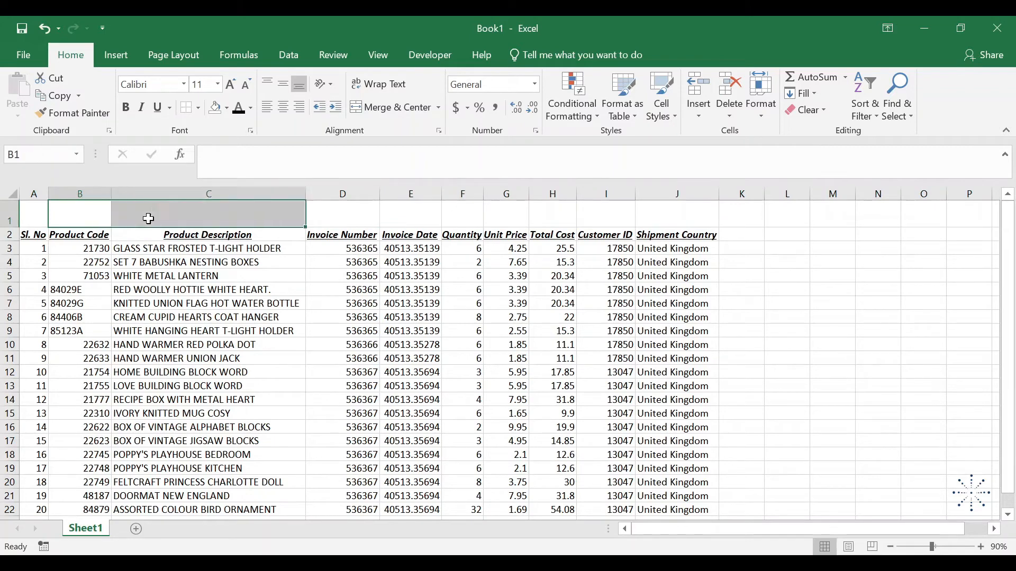
left_click(397, 104)
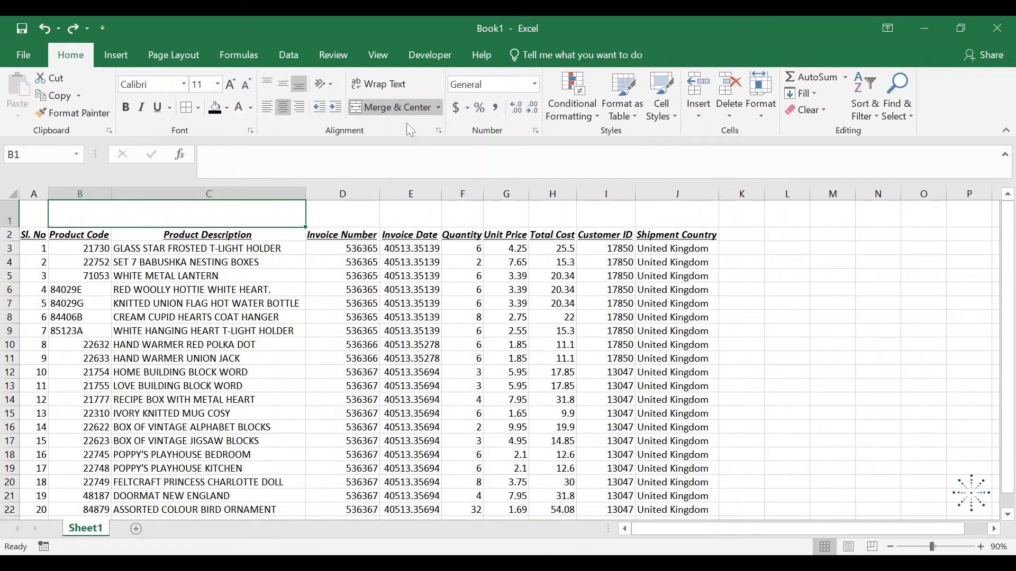
type("Product I")
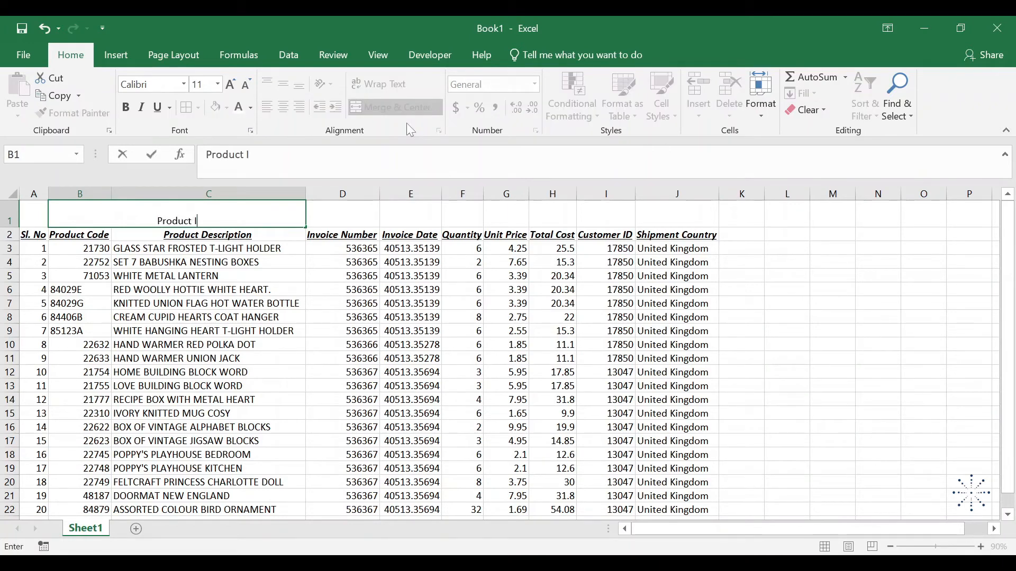
type("nformation")
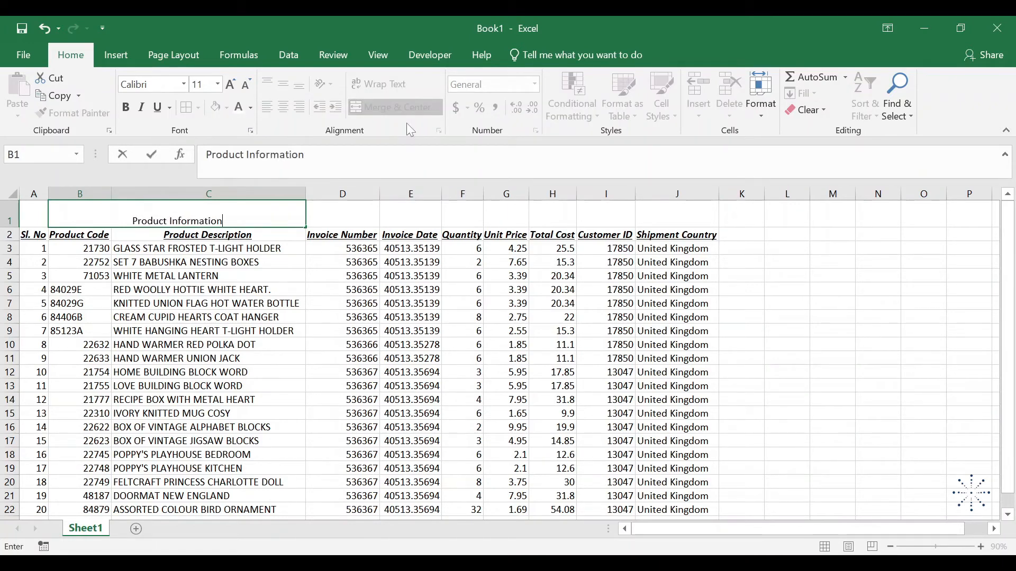
key("Return")
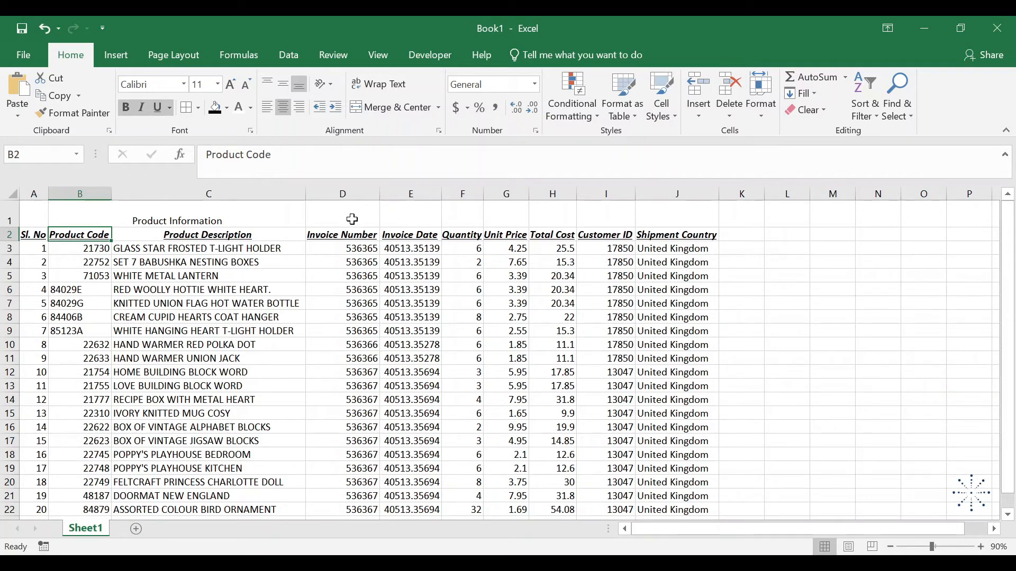
Merge and center cells D1:H1 above the invoice columns and enter the heading "Invoice Information"
left_click_drag(352, 219, 548, 204)
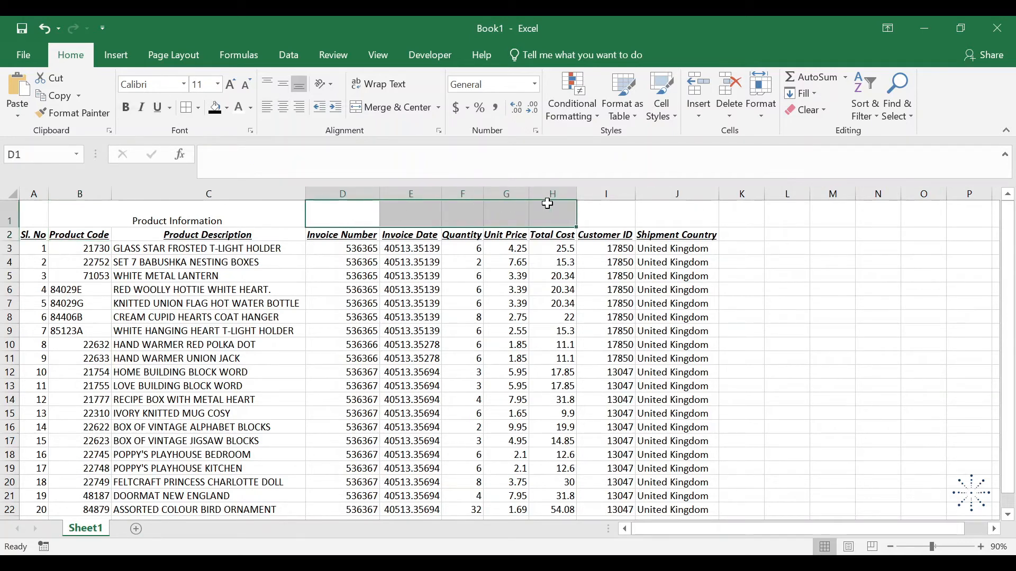
key("alt+h")
key("m")
key("c")
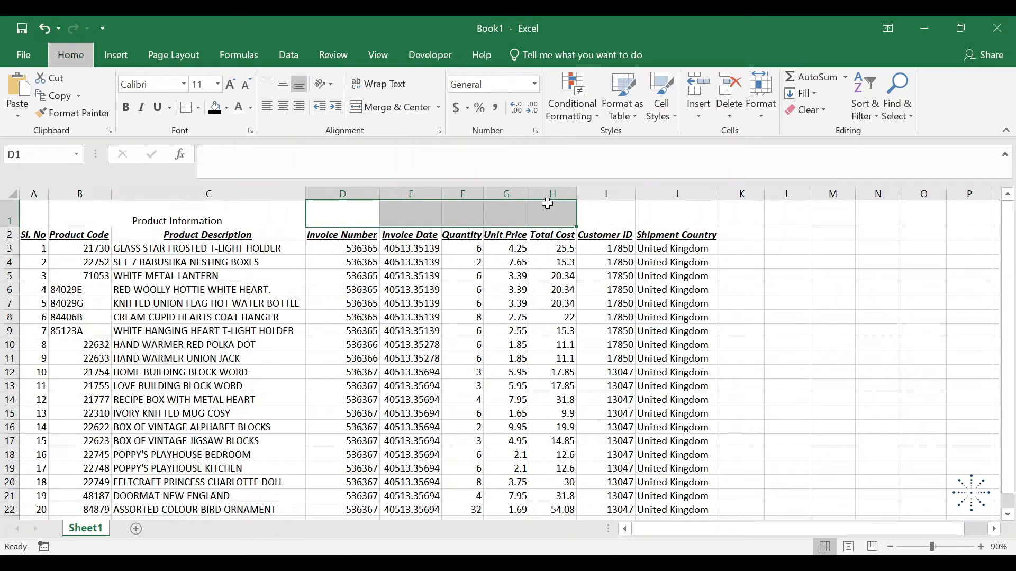
type("Invoice ")
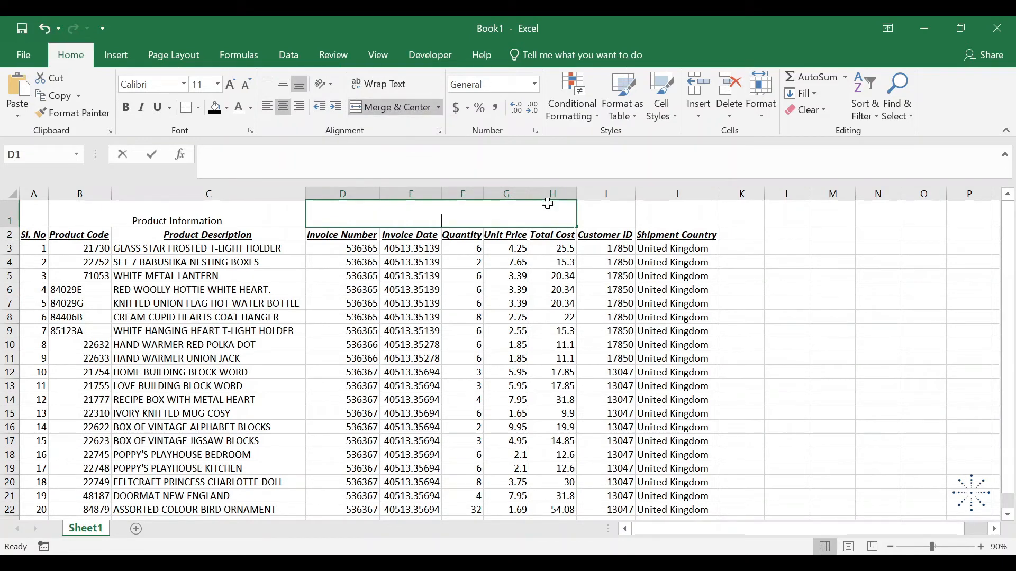
type("Information")
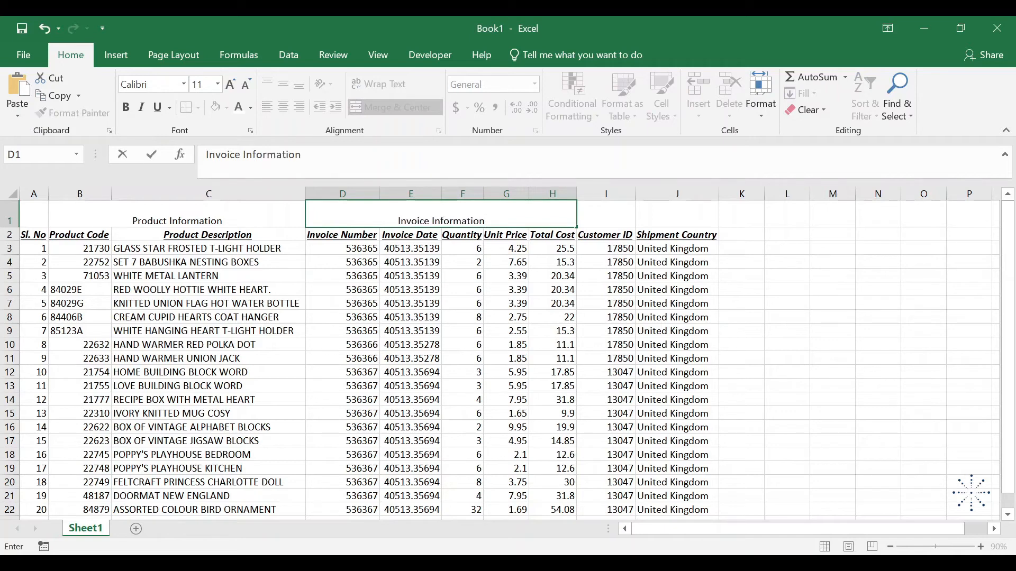
key("Return")
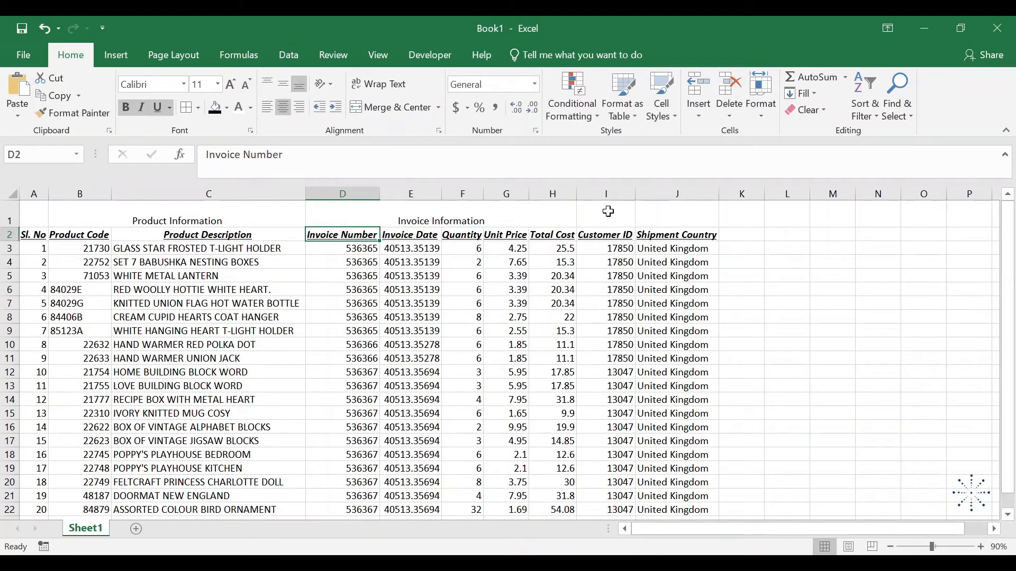
Merge and center cells I1:J1 above the customer columns and enter the heading "Customer Information"
left_click_drag(607, 211, 645, 212)
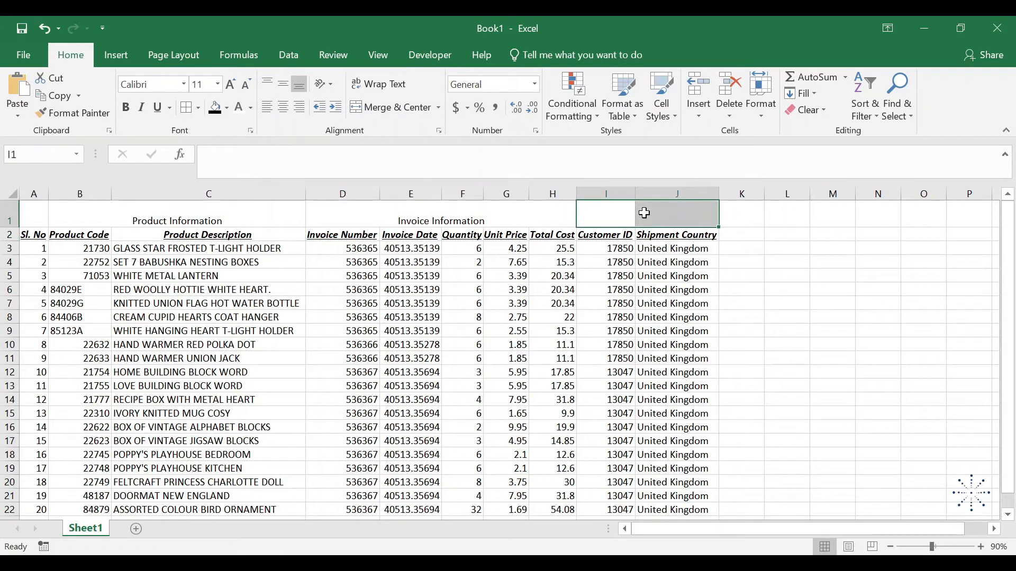
key("alt+h")
key("m")
key("c")
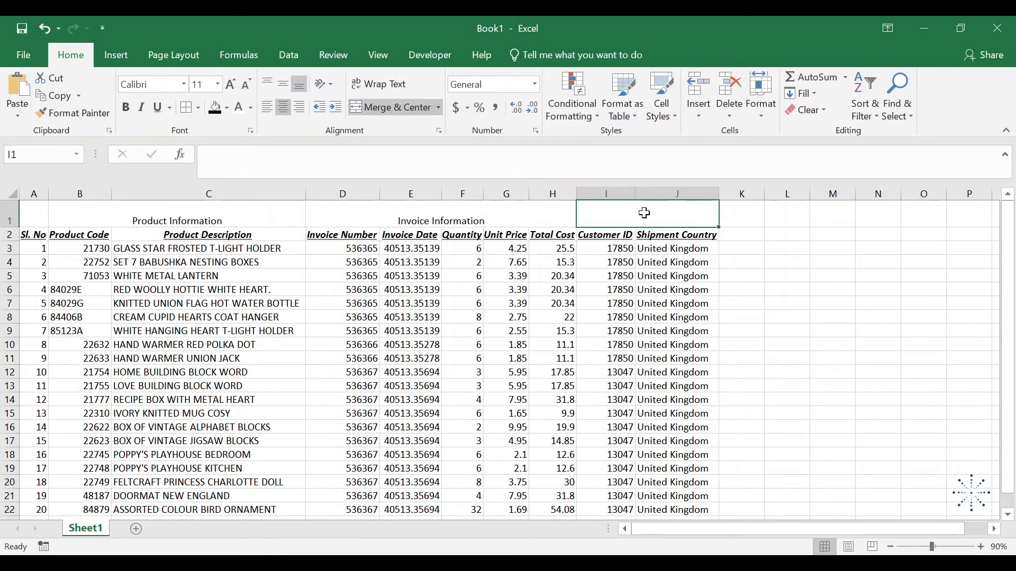
type("Custo")
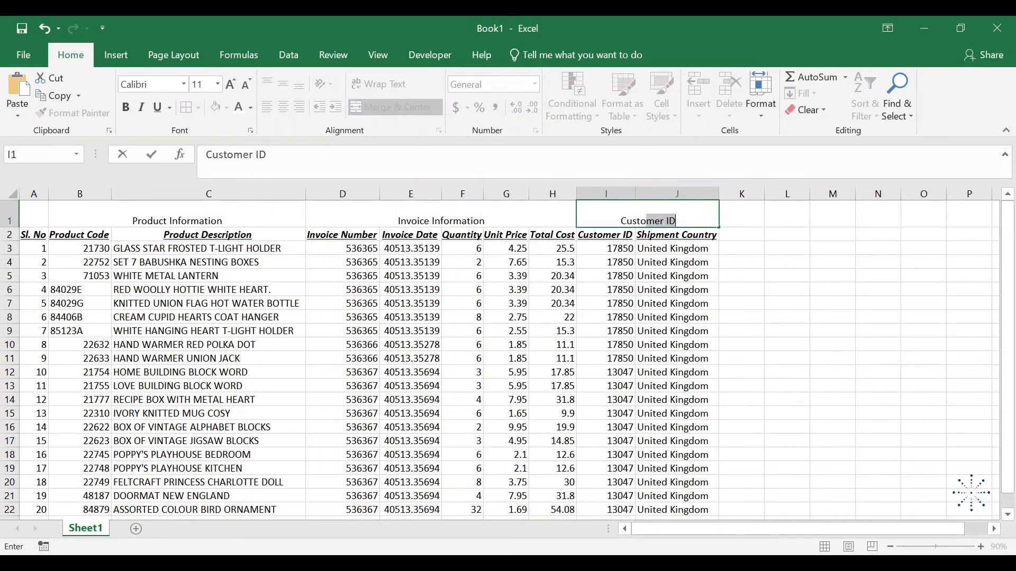
type("mer Information")
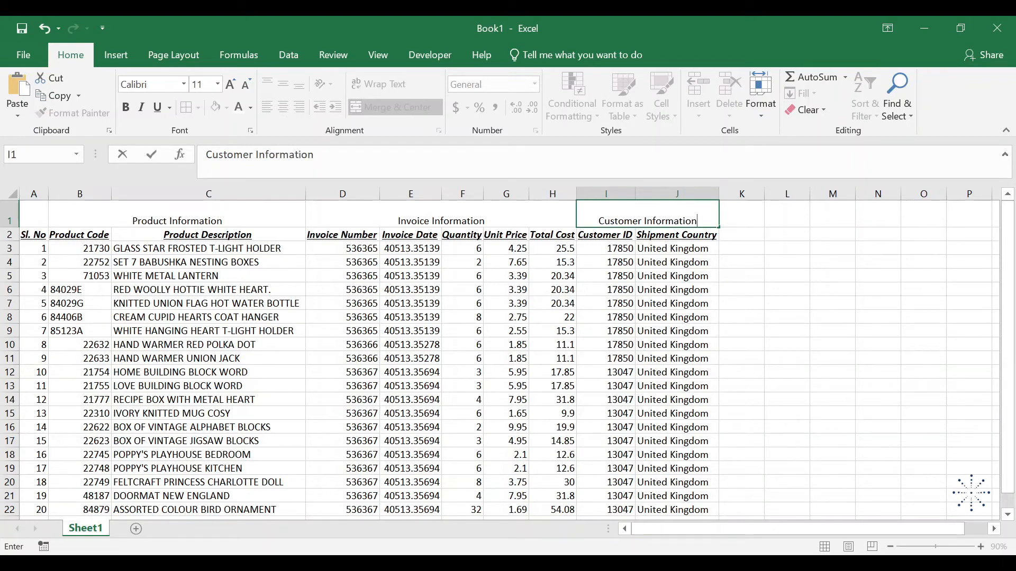
key("Return")
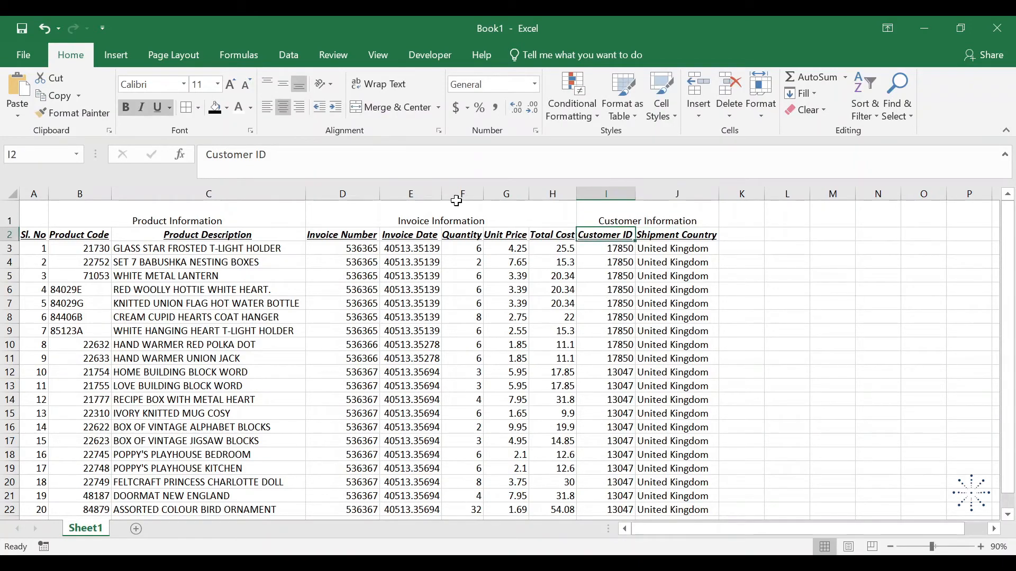
Middle-align the three merged group headings in B1:J1 vertically within their row
left_click_drag(218, 212, 598, 218)
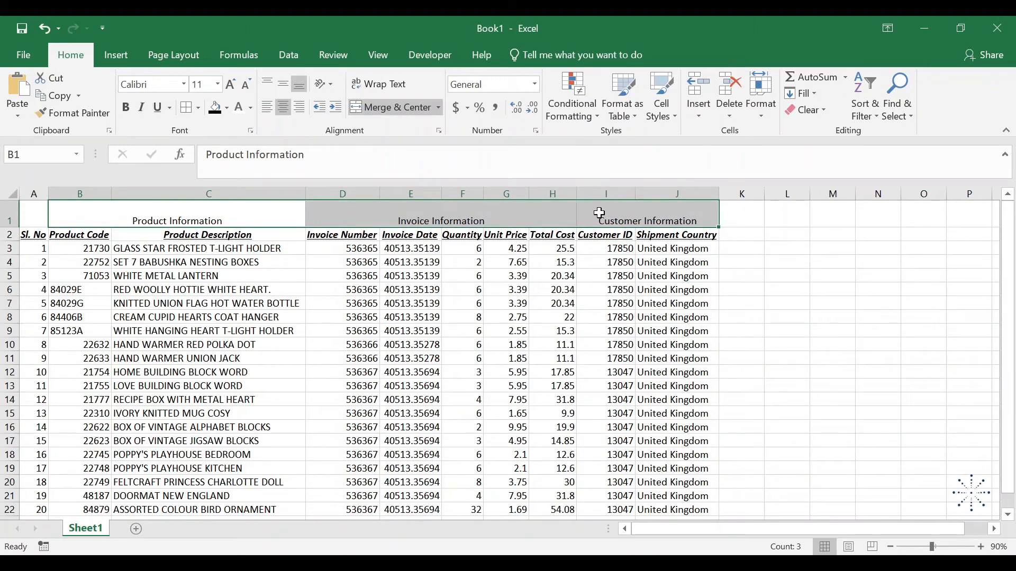
left_click(607, 234)
left_click_drag(211, 209, 580, 210)
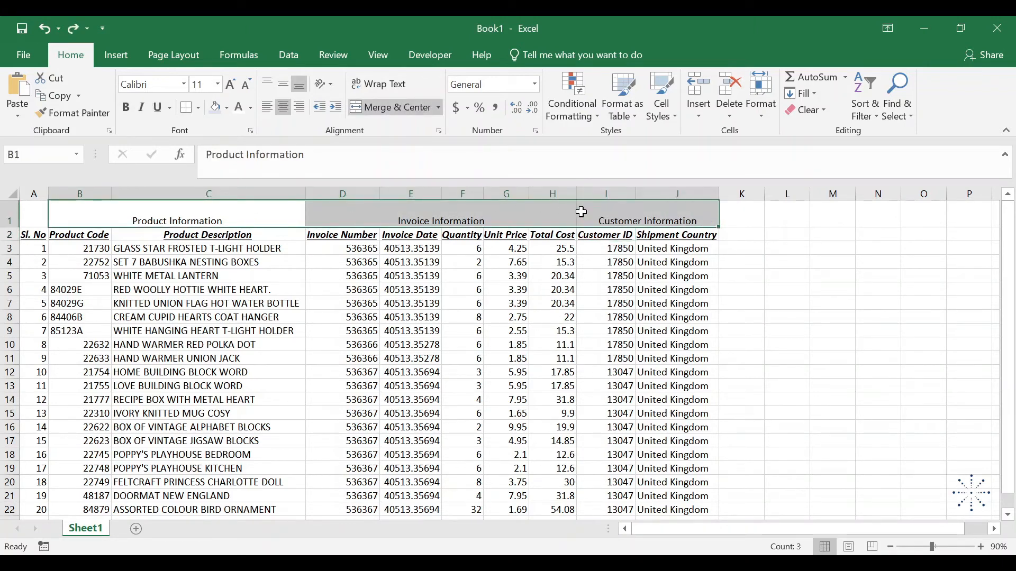
left_click(290, 92)
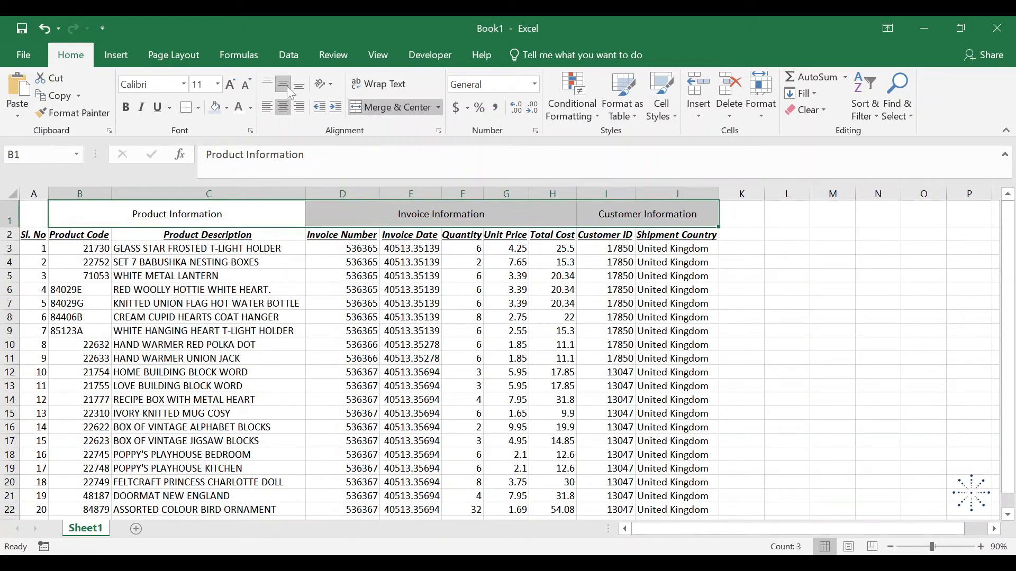
Format the group headings in B1:J1 with a black fill and bold white text
left_click(227, 109)
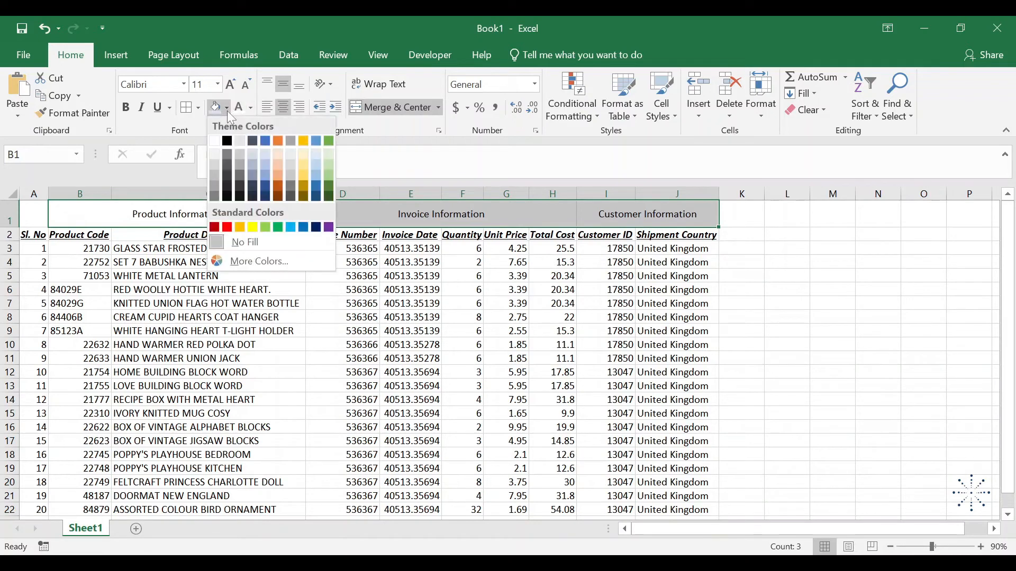
left_click(227, 141)
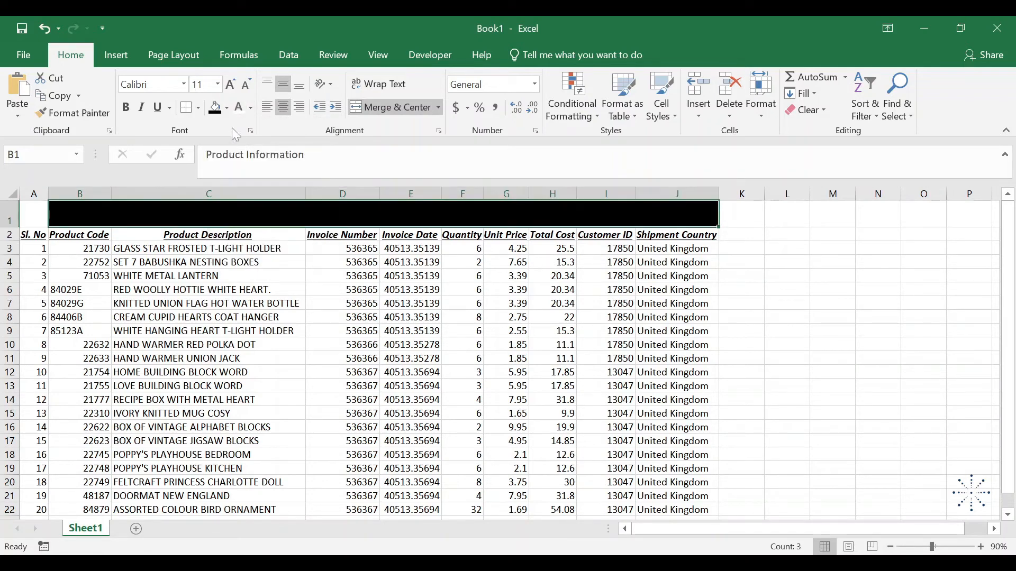
left_click(235, 109)
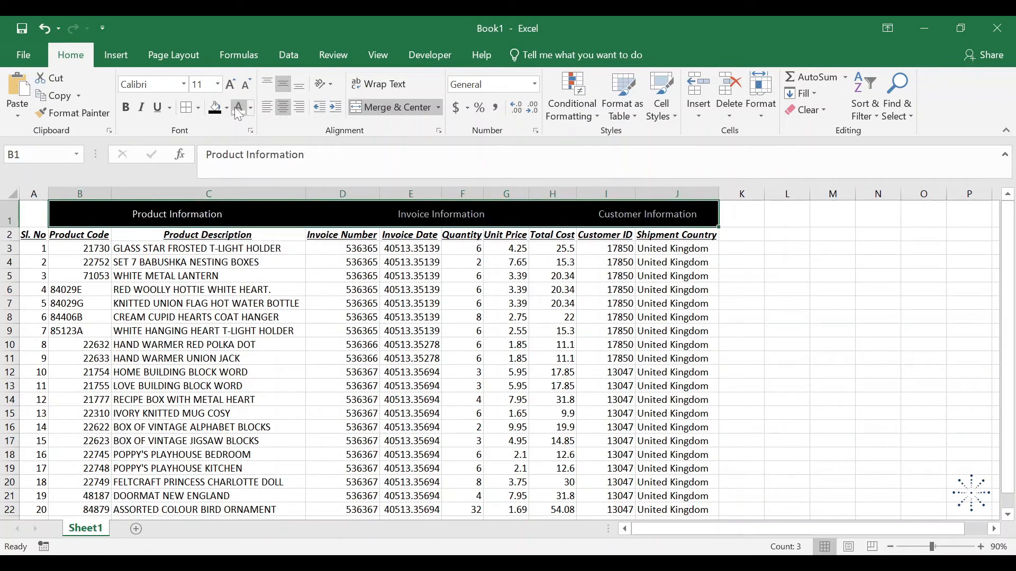
left_click(125, 108)
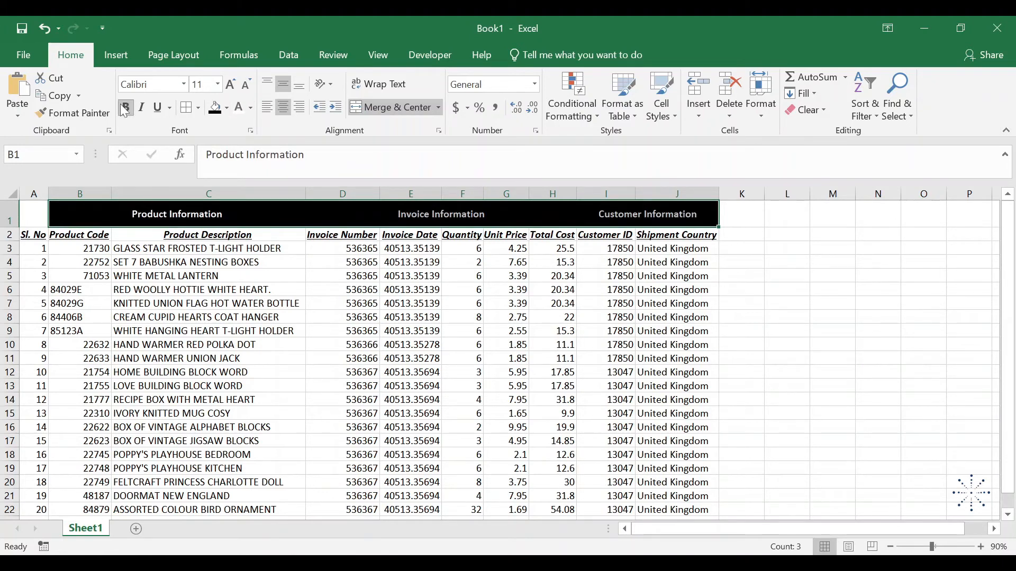
Apply white borders to all sides of the merged group headings in B1:J1
left_click(200, 108)
mouse_move(294, 465)
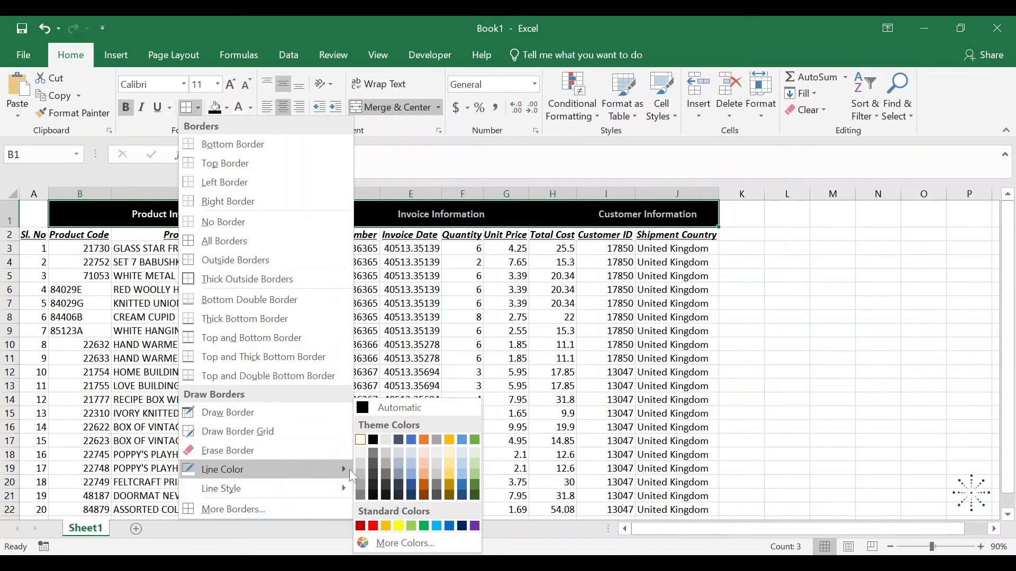
left_click(364, 440)
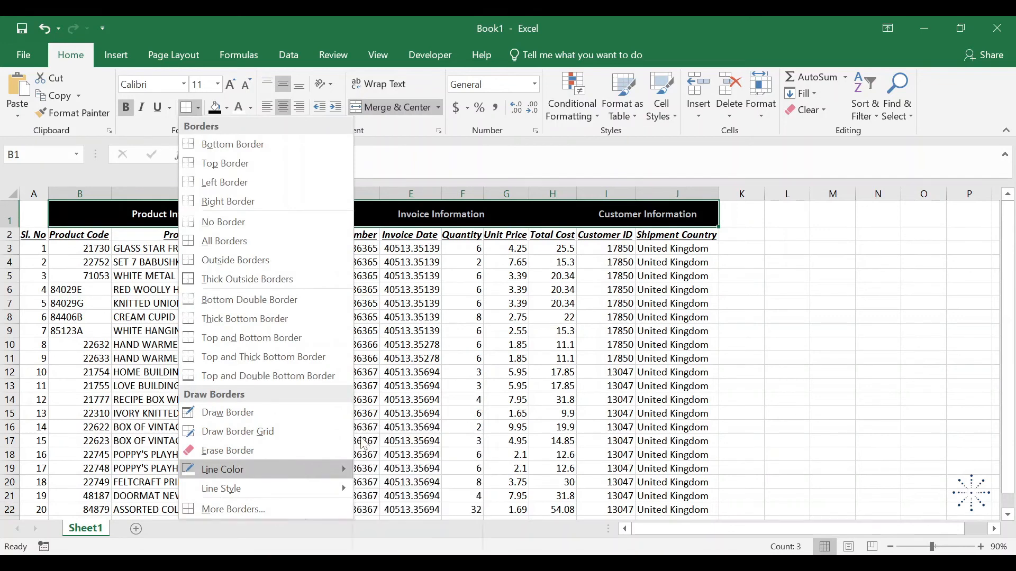
left_click(202, 109)
left_click(243, 238)
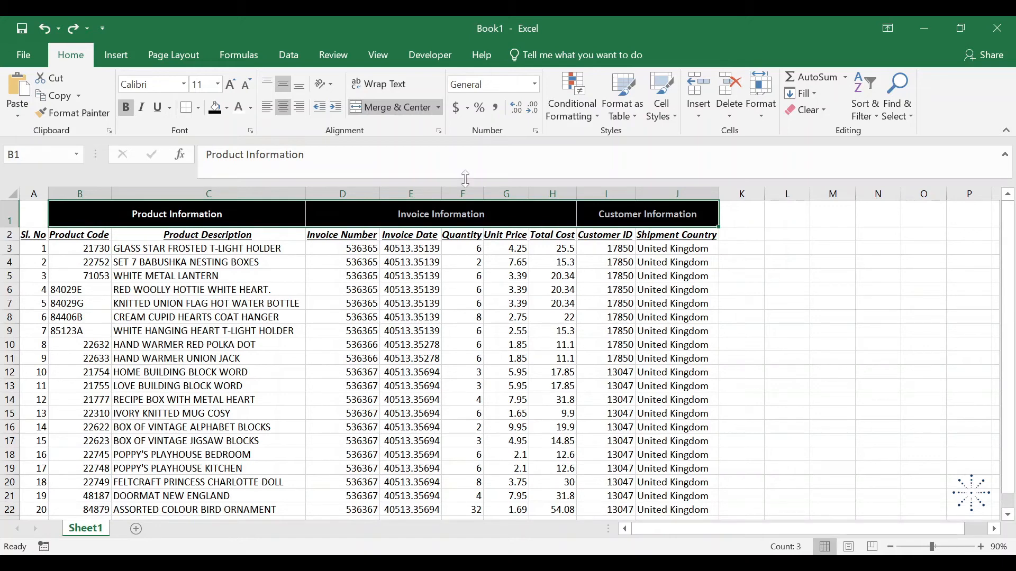
Try the Short Date format and the Long Date format on the invoice dates in E3:E22
left_click(419, 247)
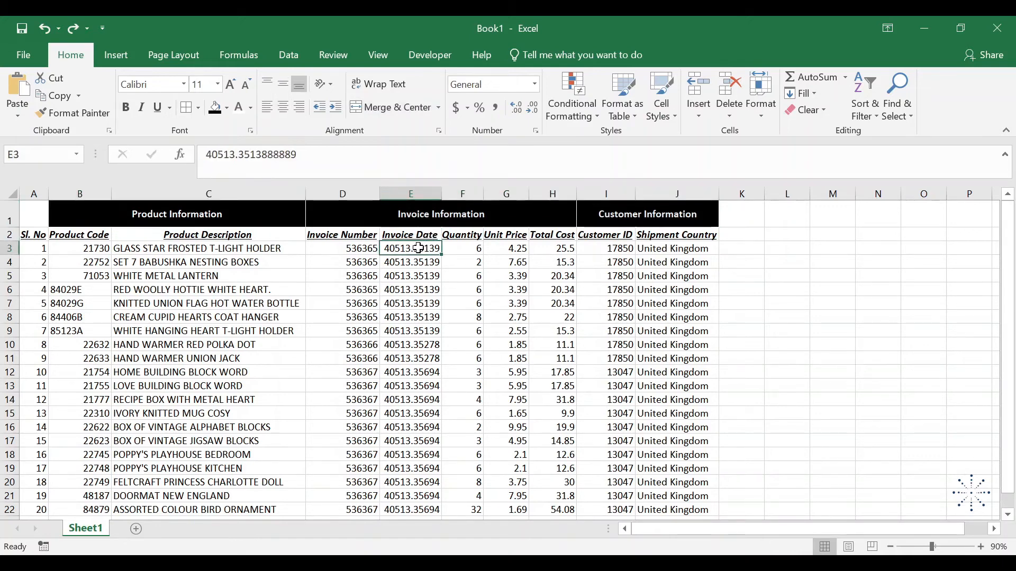
key("ctrl+shift+Down")
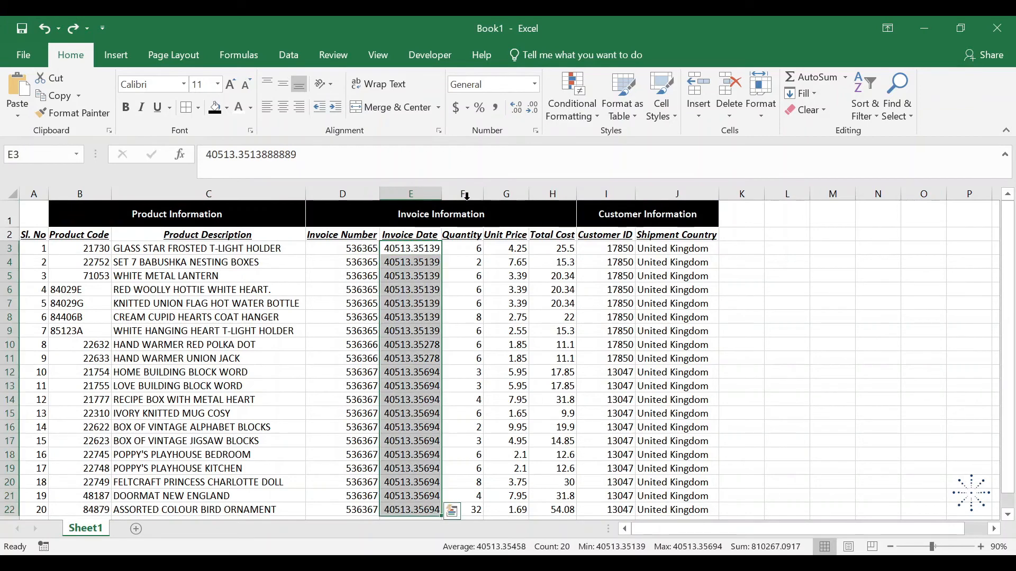
left_click(534, 84)
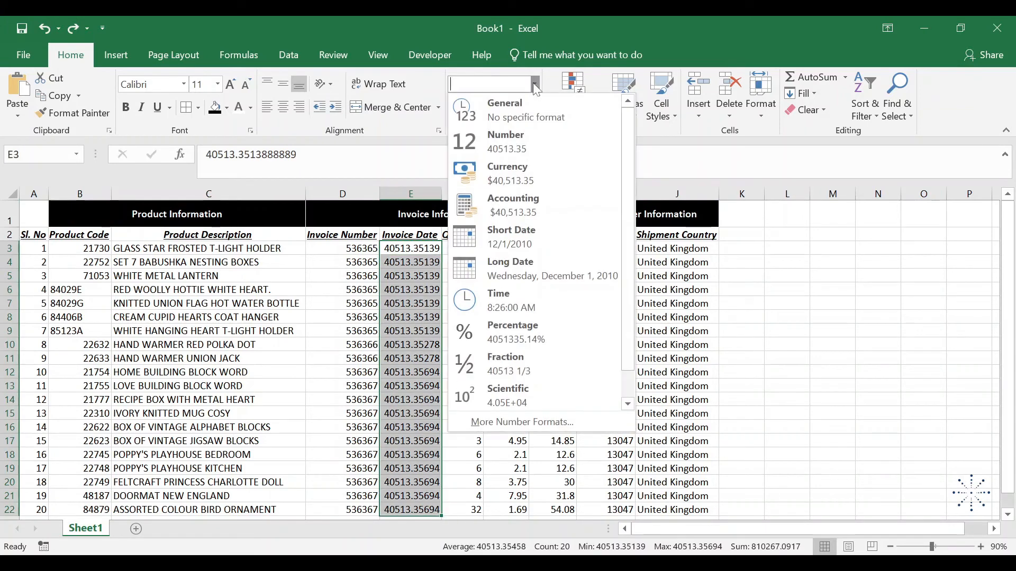
left_click(520, 239)
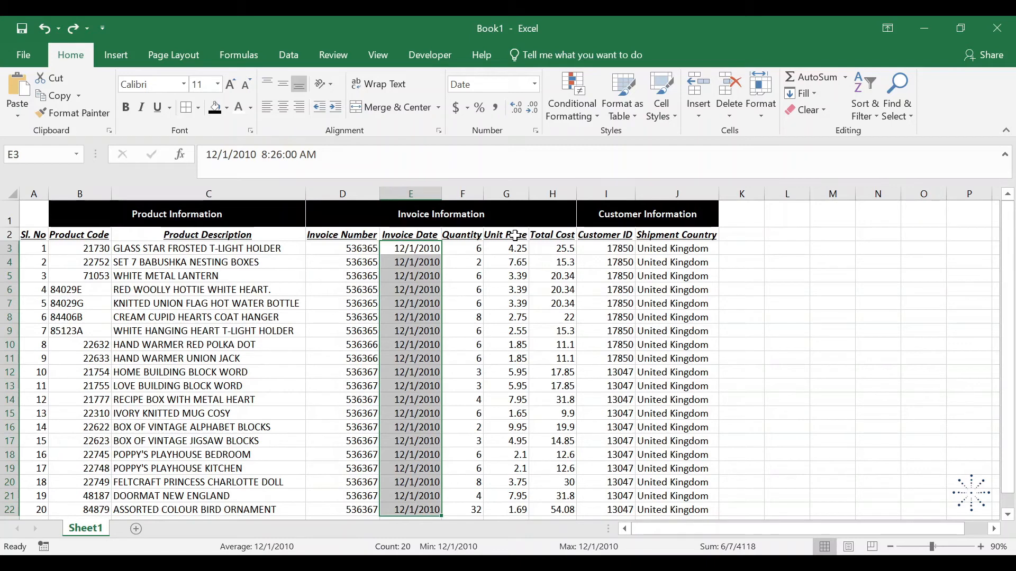
left_click(534, 84)
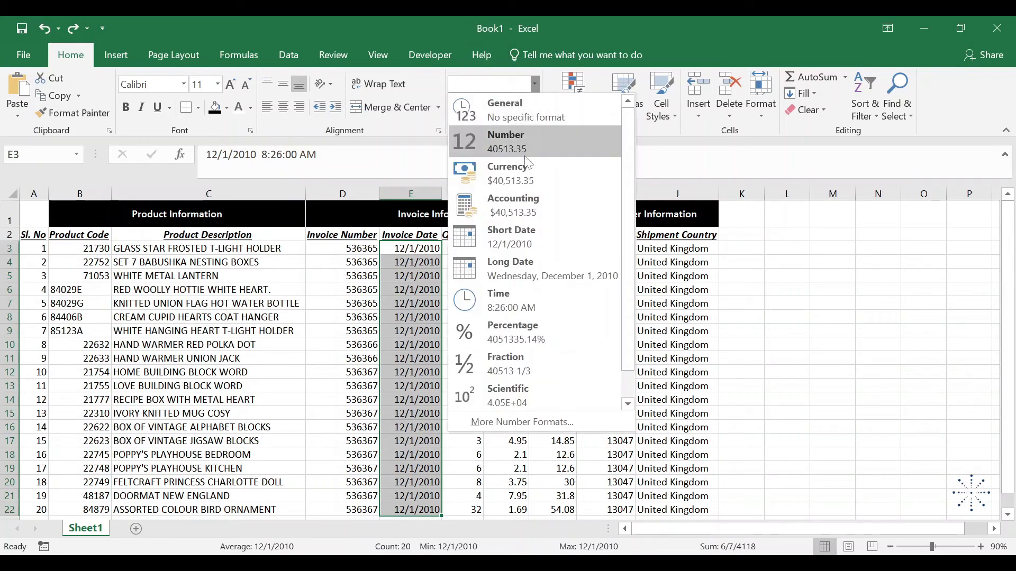
left_click(517, 261)
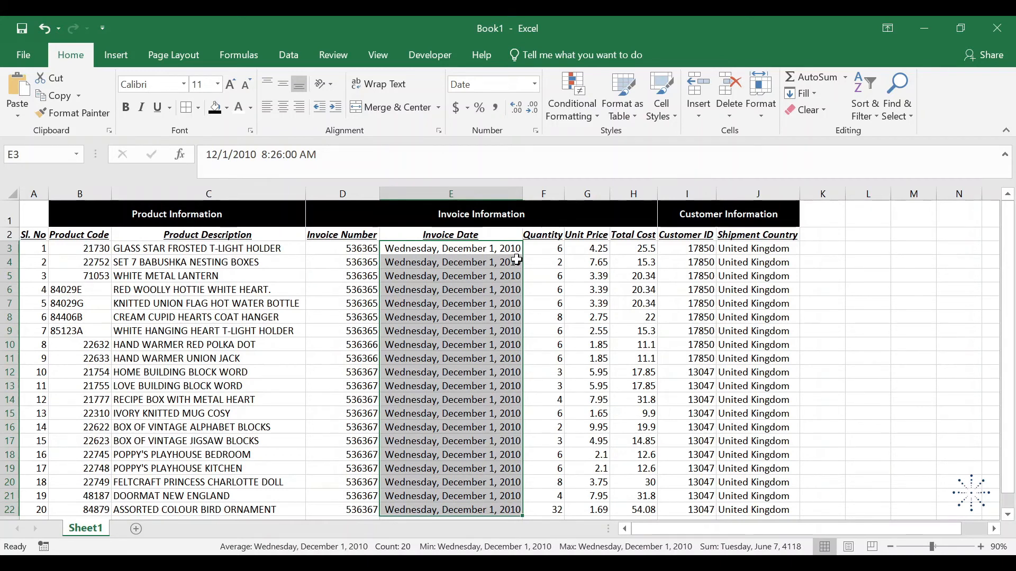
Apply the custom number format mmm-yy to the invoice dates in E3:E22
left_click(535, 84)
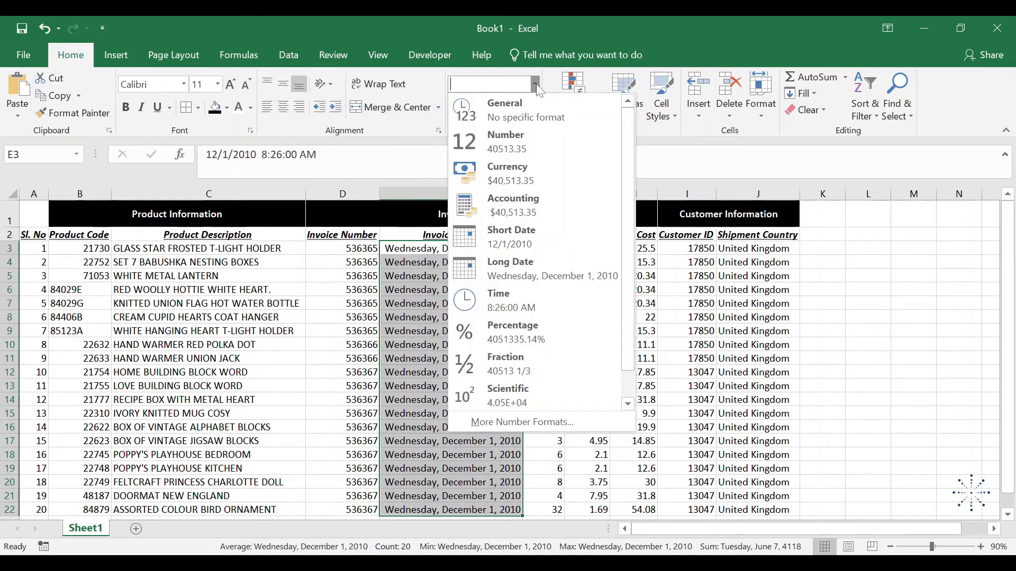
left_click(538, 423)
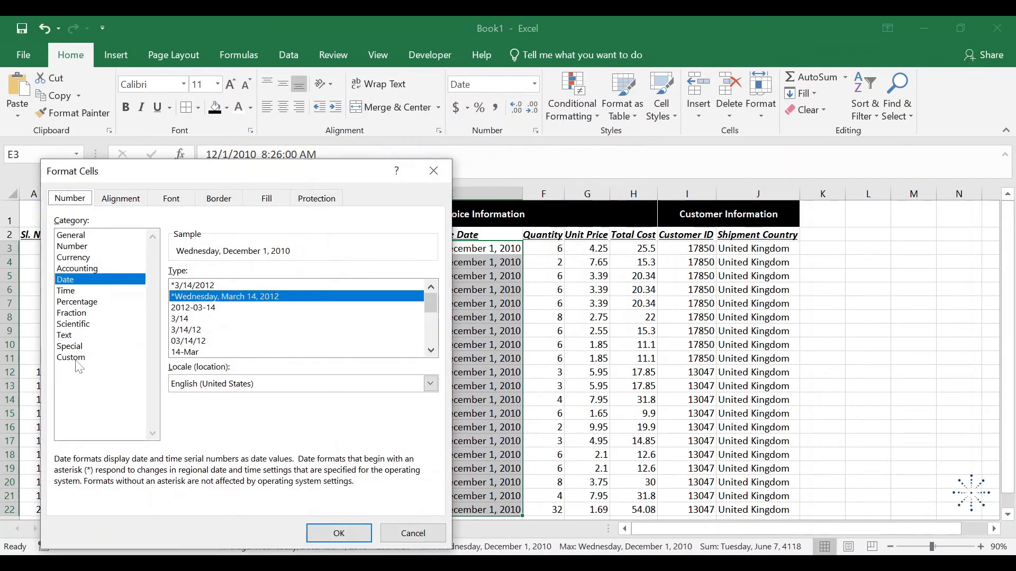
left_click(74, 358)
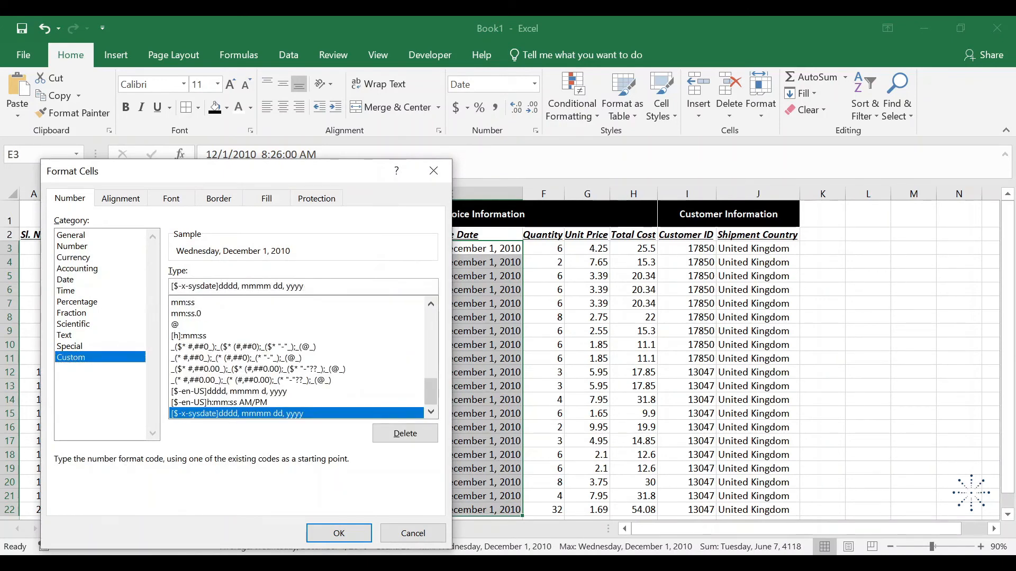
left_click_drag(305, 286, 170, 286)
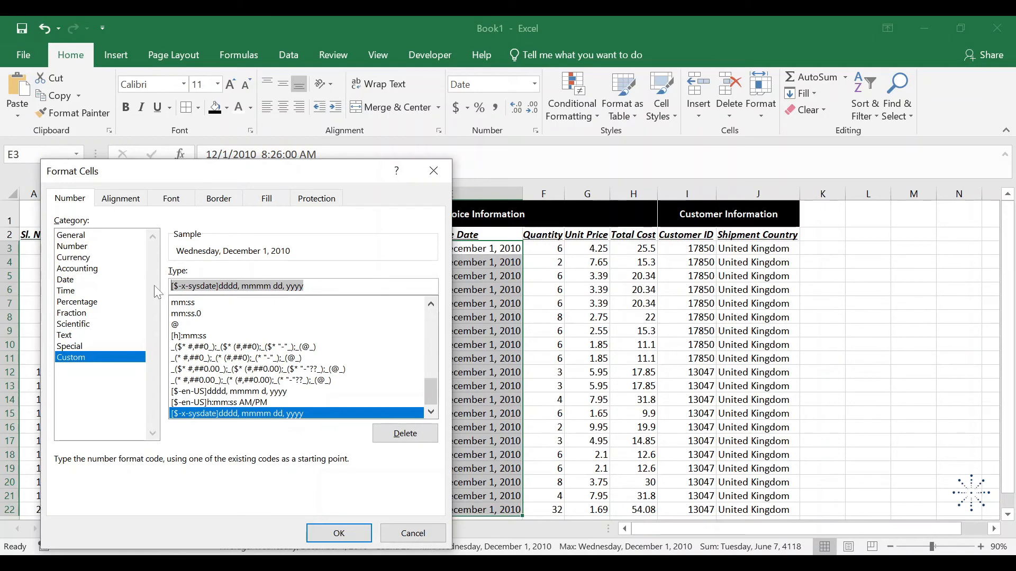
type("mmm")
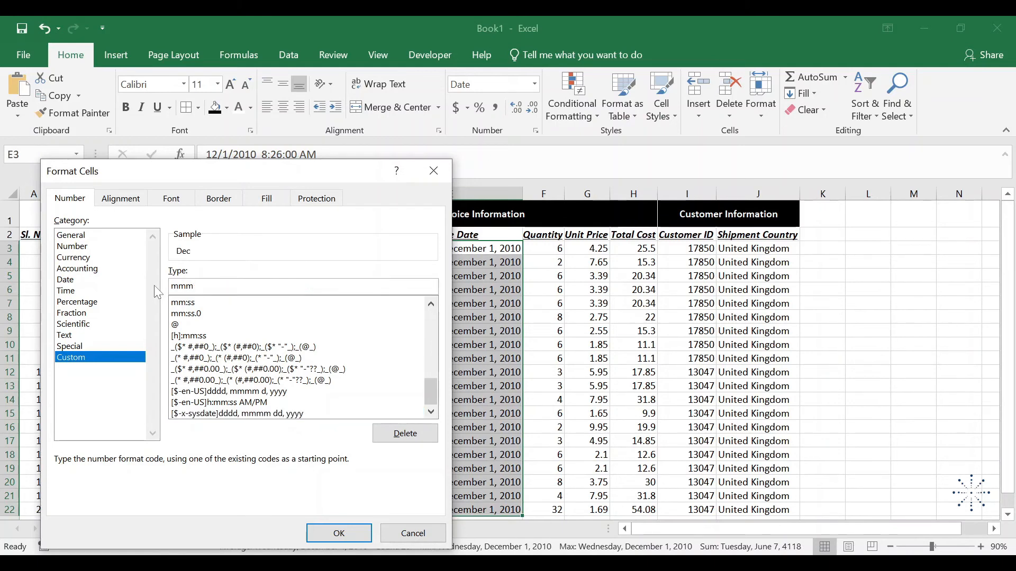
type("-yy")
left_click(333, 534)
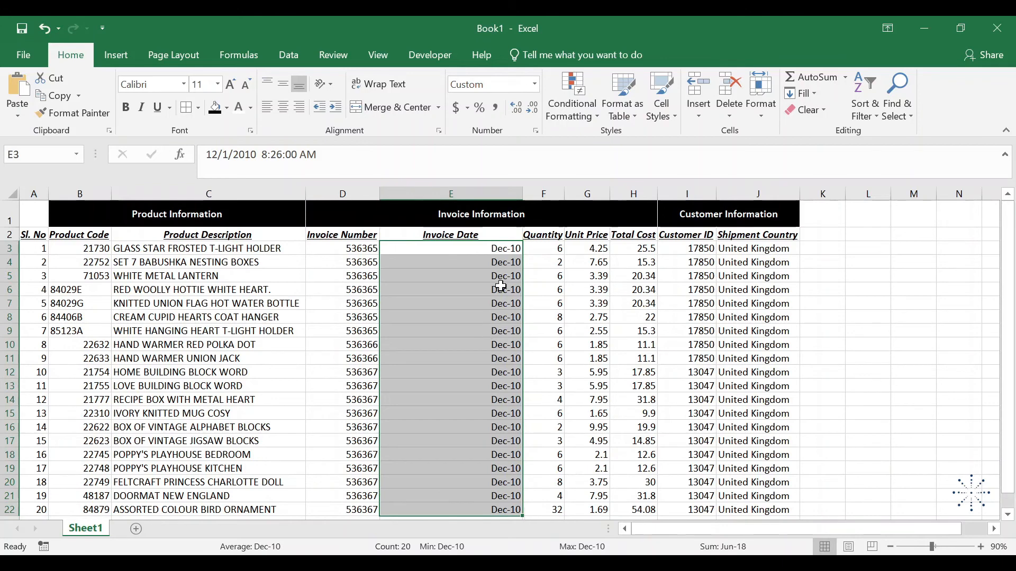
Apply the comma style with no decimal places to the quantity, price and cost values in F3:H22
left_click(558, 254)
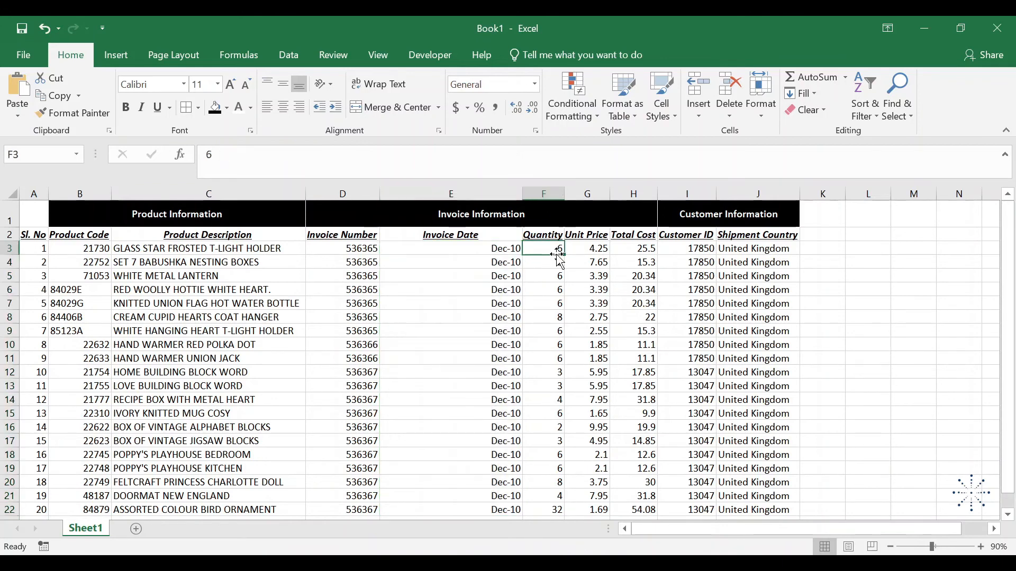
key("shift+Right")
key("shift+Right")
key("ctrl+shift+Down")
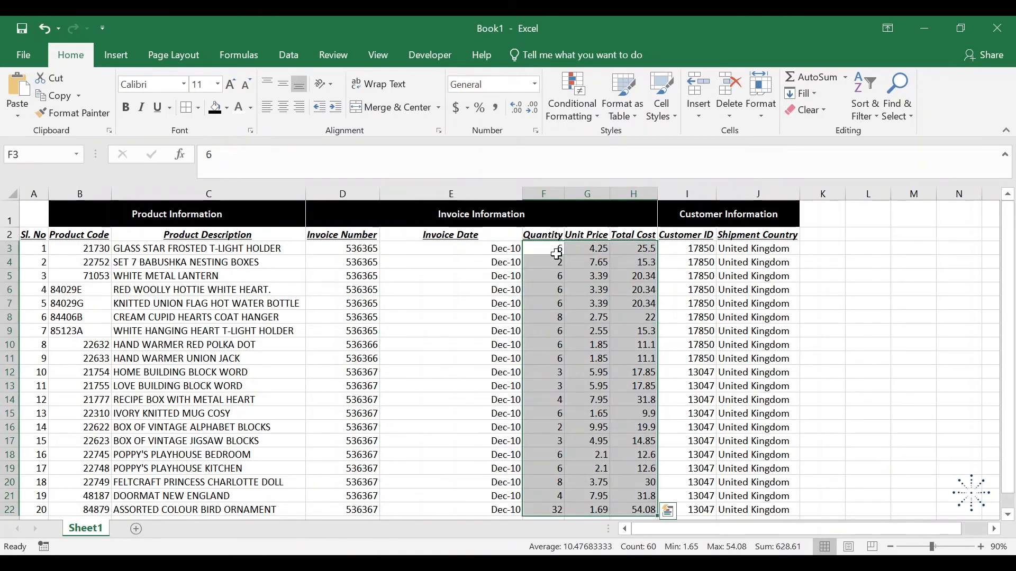
left_click(495, 108)
left_click(532, 108)
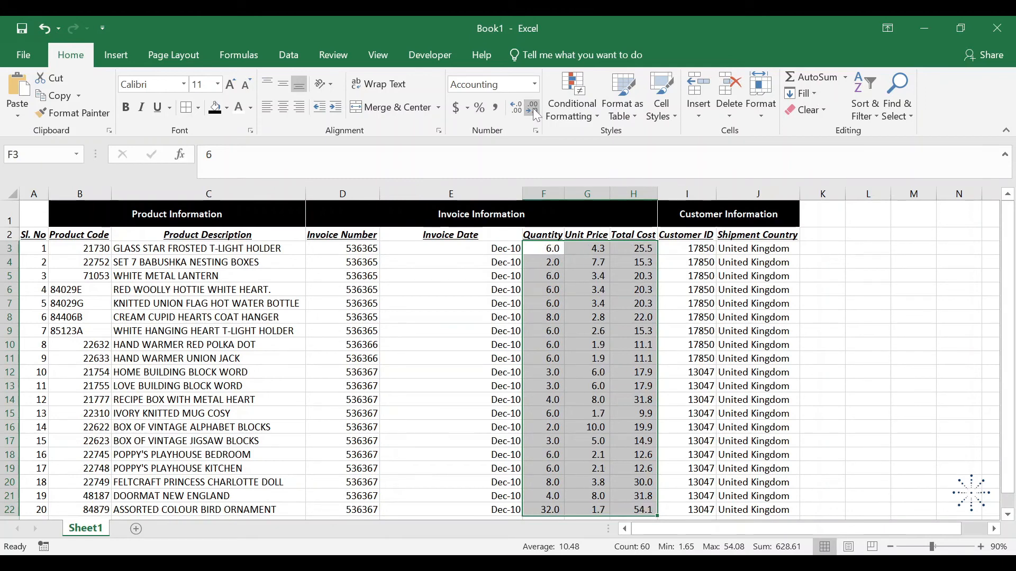
left_click(532, 108)
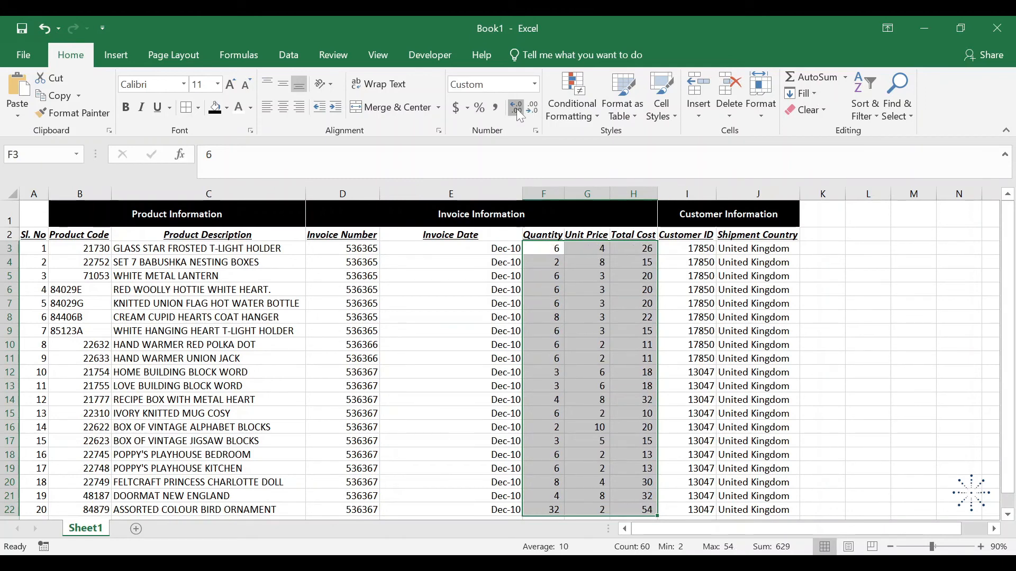
Increase the values in F3:H22 to two decimal places, reduce them back to none, and select cell F3
left_click(517, 108)
left_click(517, 109)
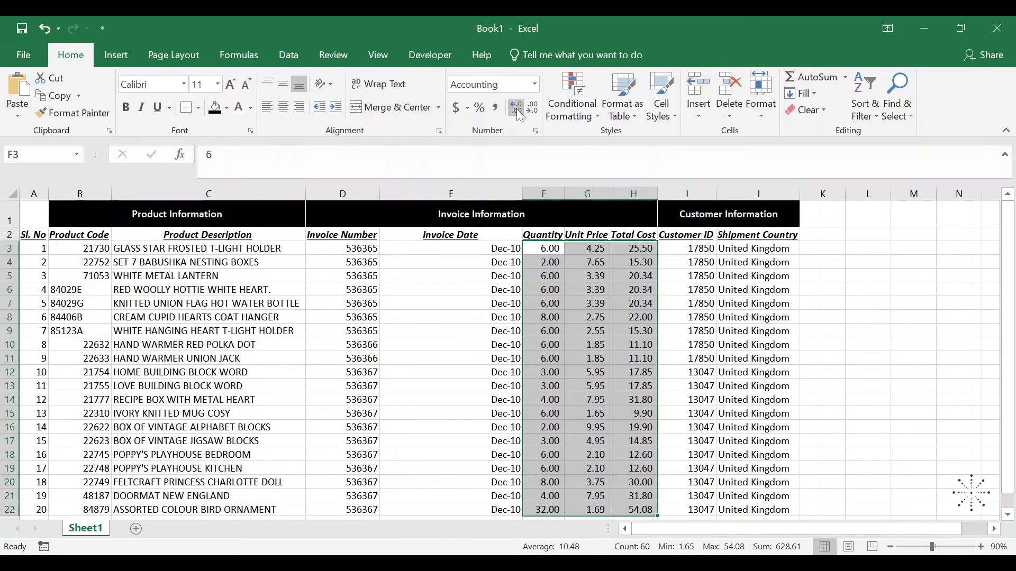
left_click(534, 113)
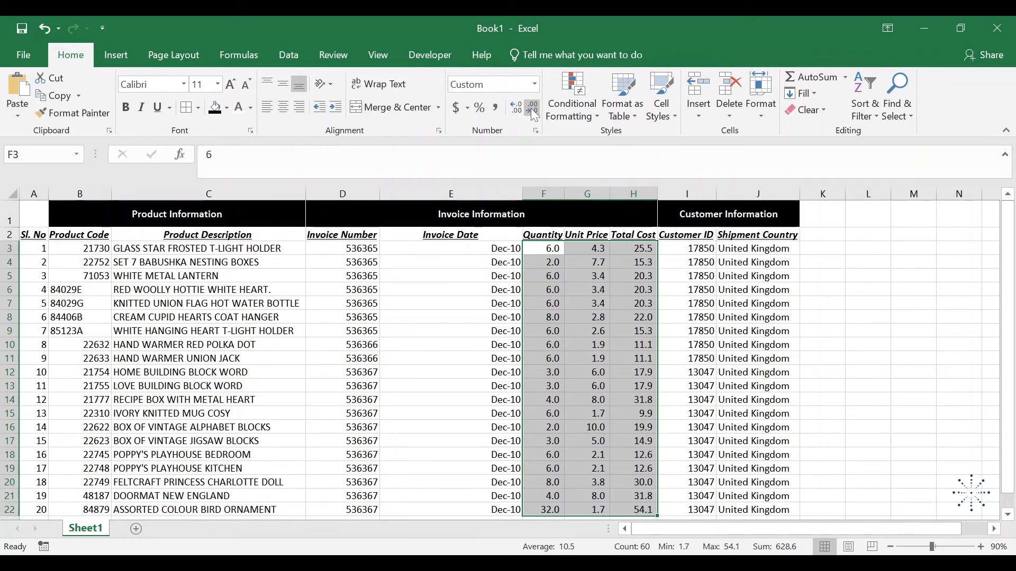
left_click(534, 113)
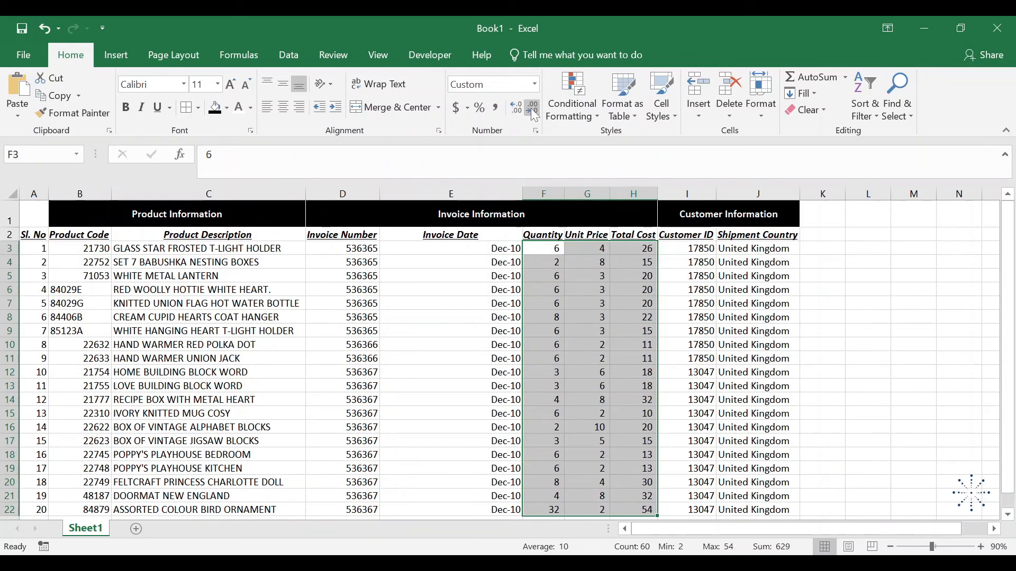
left_click(551, 251)
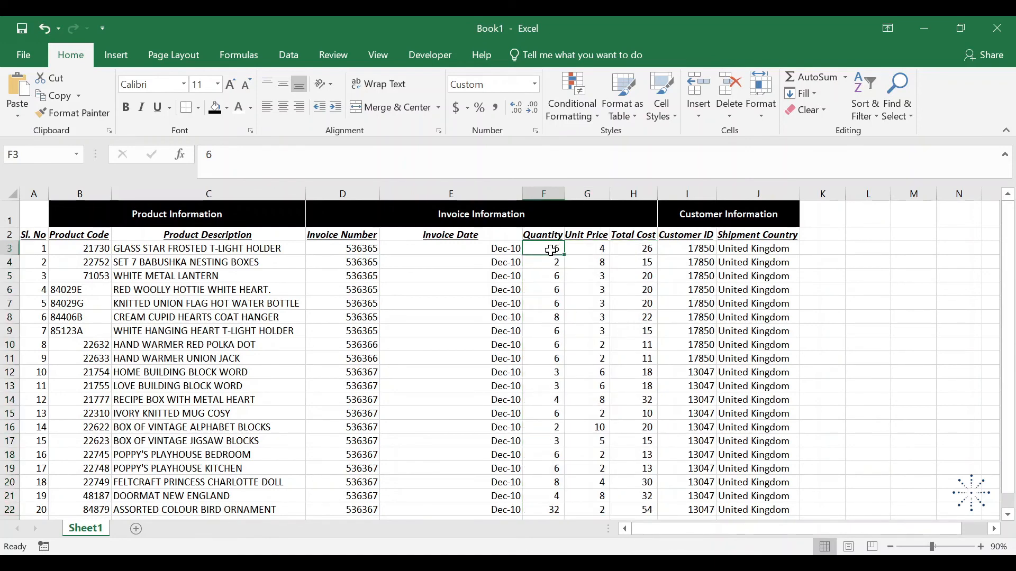
Set the quantity of the first product in F3 to 6000000
type("6000000")
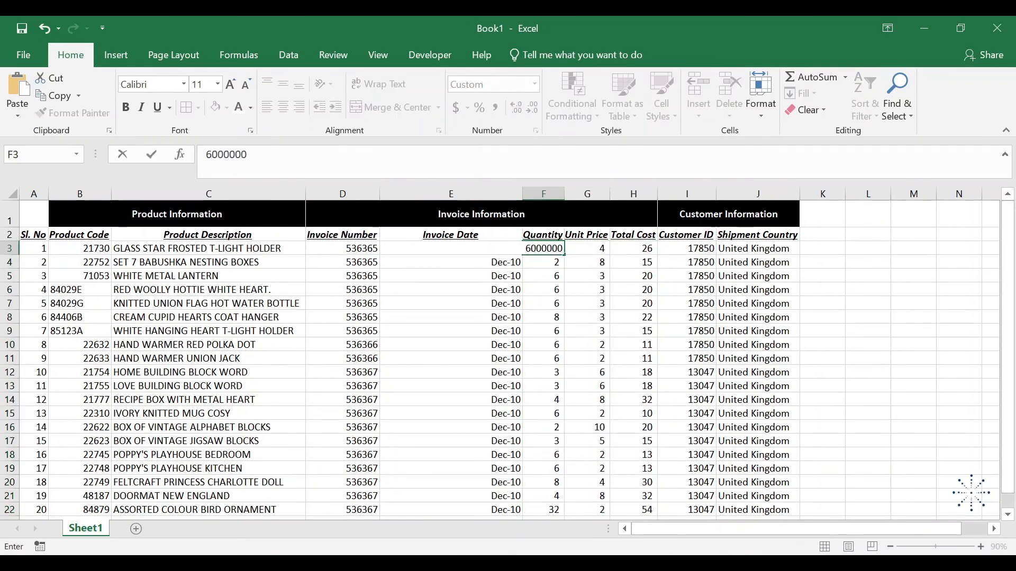
key("Return")
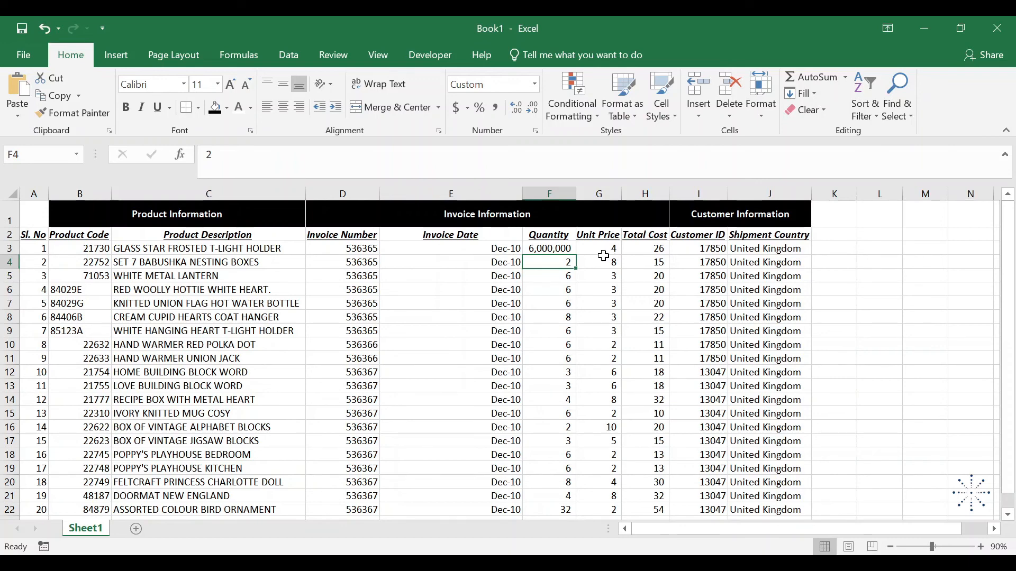
Try the dollar accounting format without decimals on the prices and costs in G3:H22, and switch them to £ English (United Kingdom)
left_click_drag(603, 252, 635, 509)
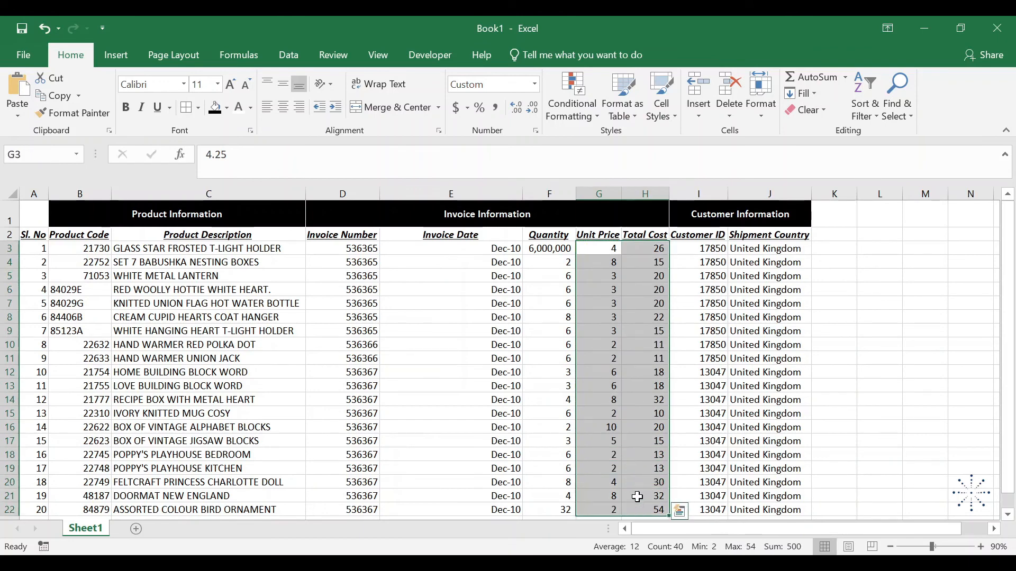
left_click(456, 108)
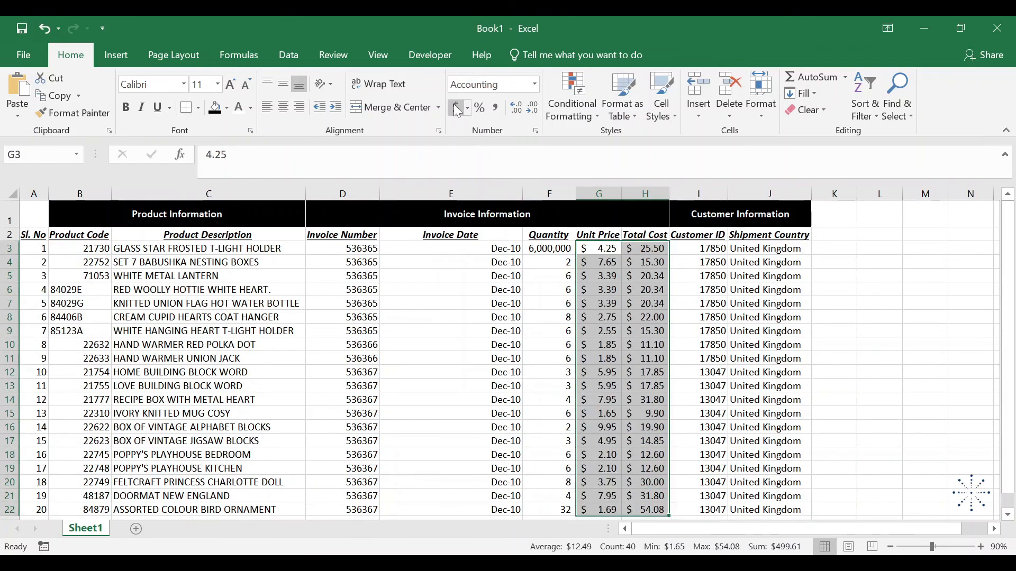
left_click(536, 109)
left_click(535, 109)
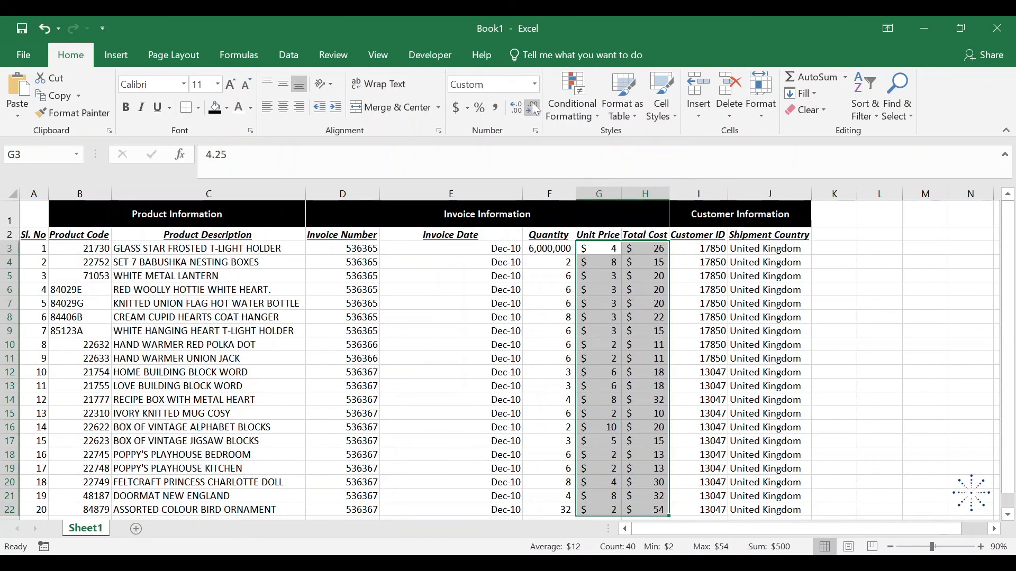
left_click(469, 108)
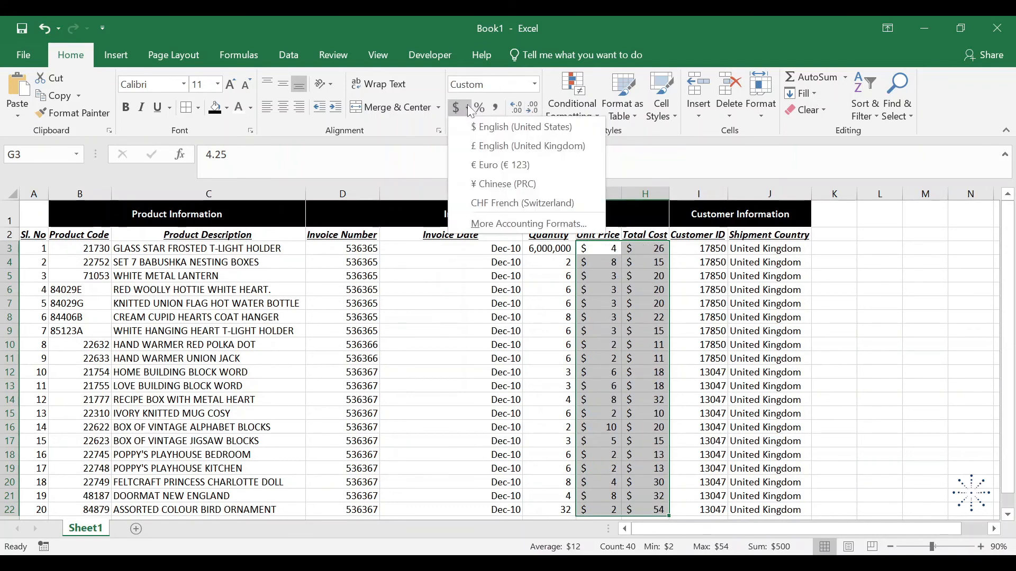
left_click(484, 147)
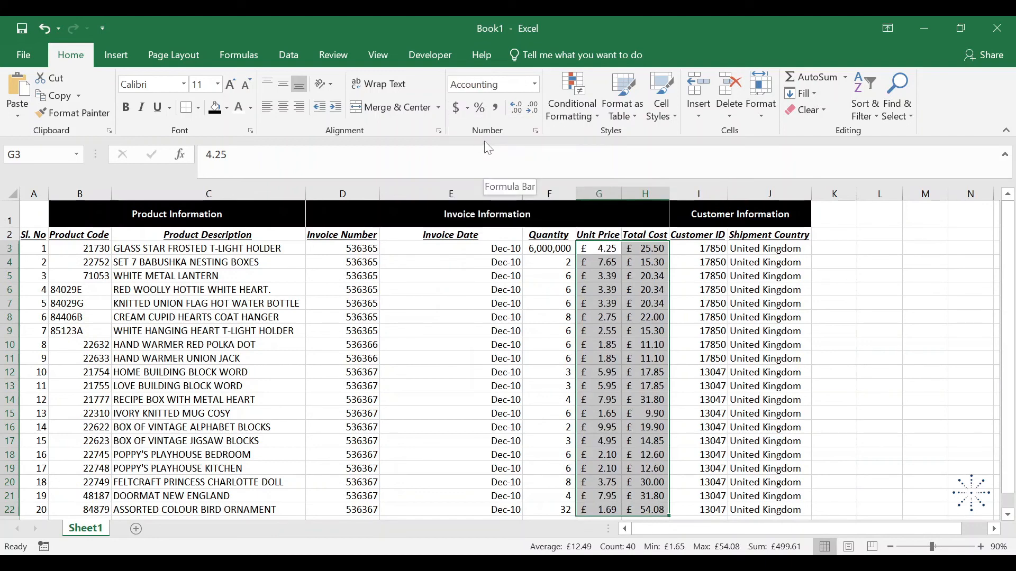